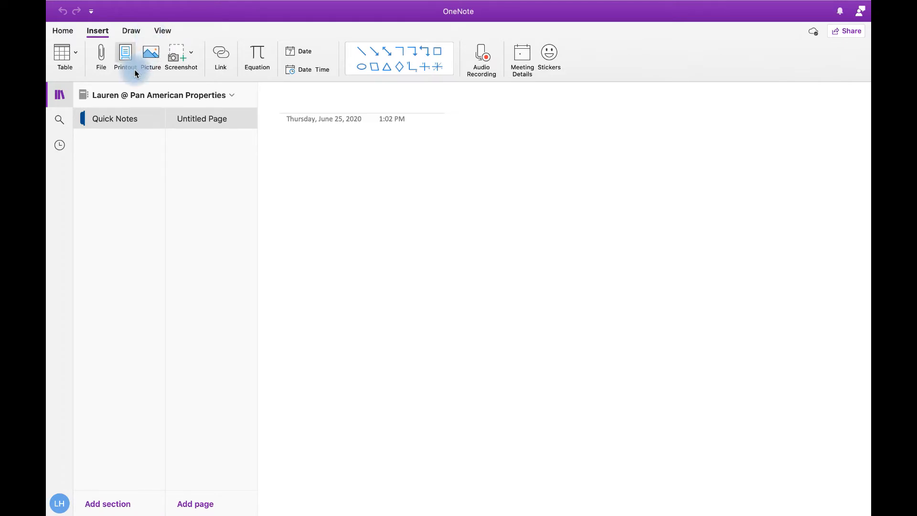
Step: Name the blank Quick Notes page "Title"
left_click(134, 93)
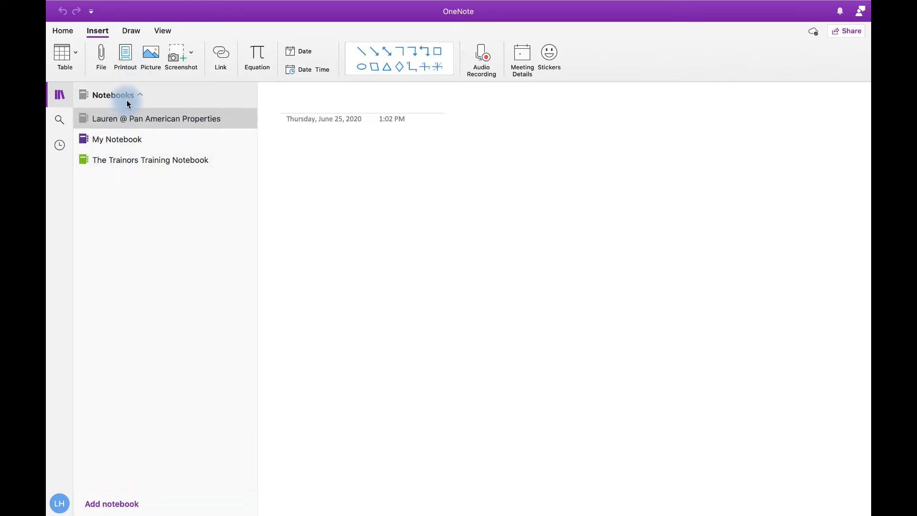
left_click(387, 172)
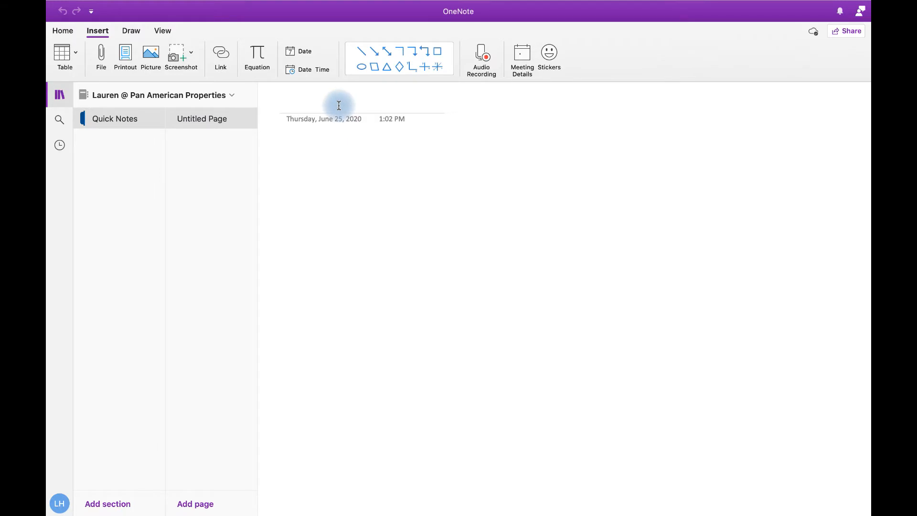
left_click(338, 105)
type("title")
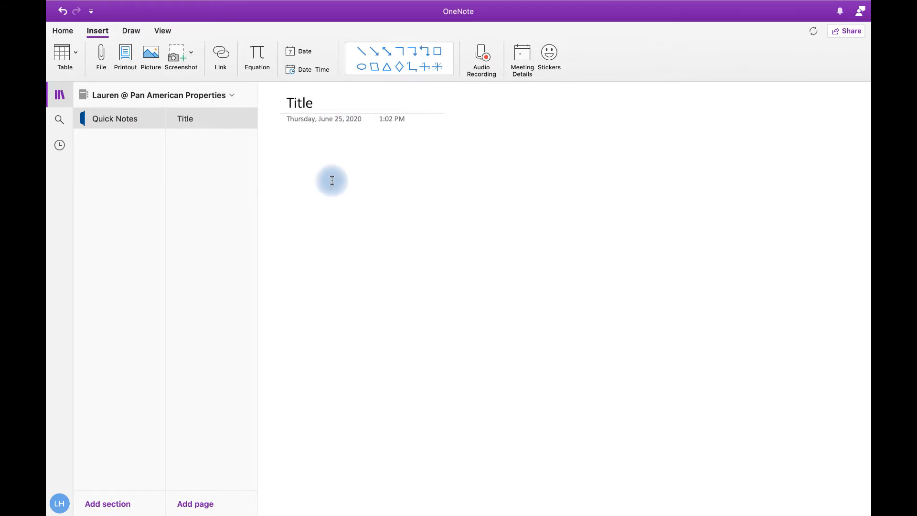
Step: Insert a 2x2 table in the page body below the title and date
left_click(310, 181)
left_click(73, 54)
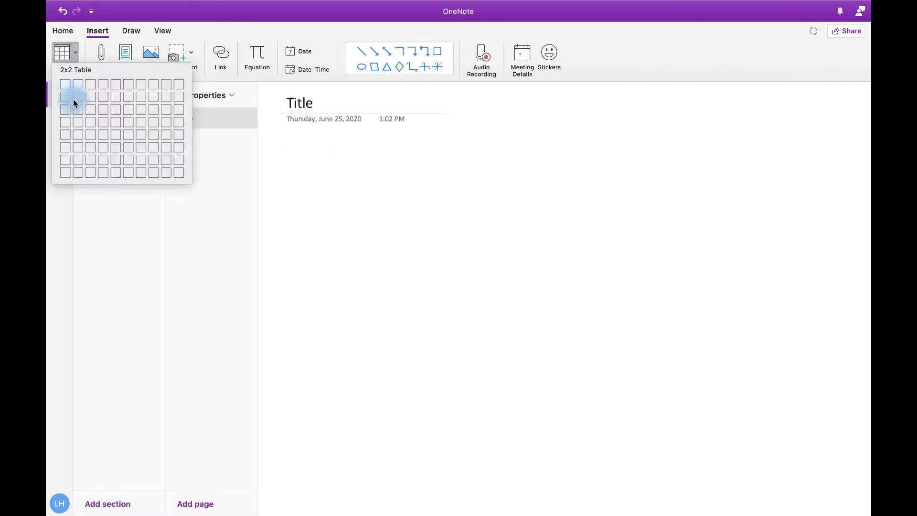
left_click(76, 101)
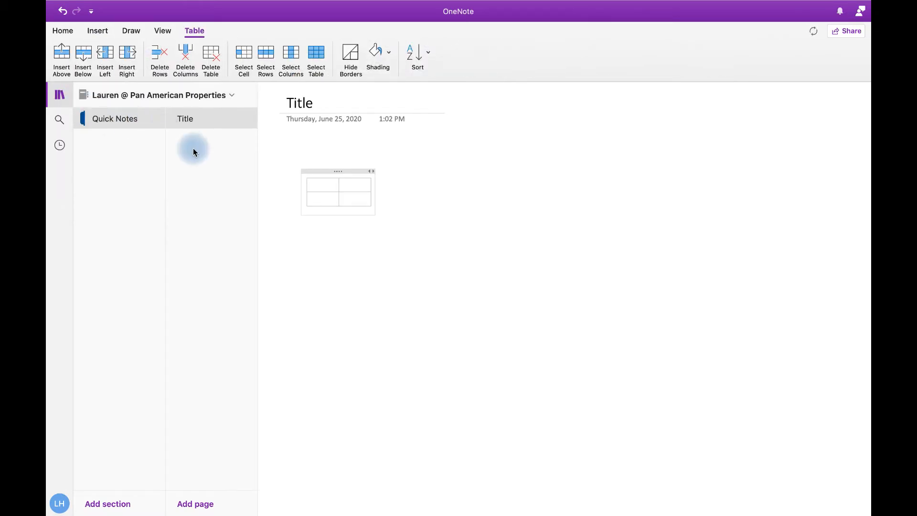
left_click(126, 40)
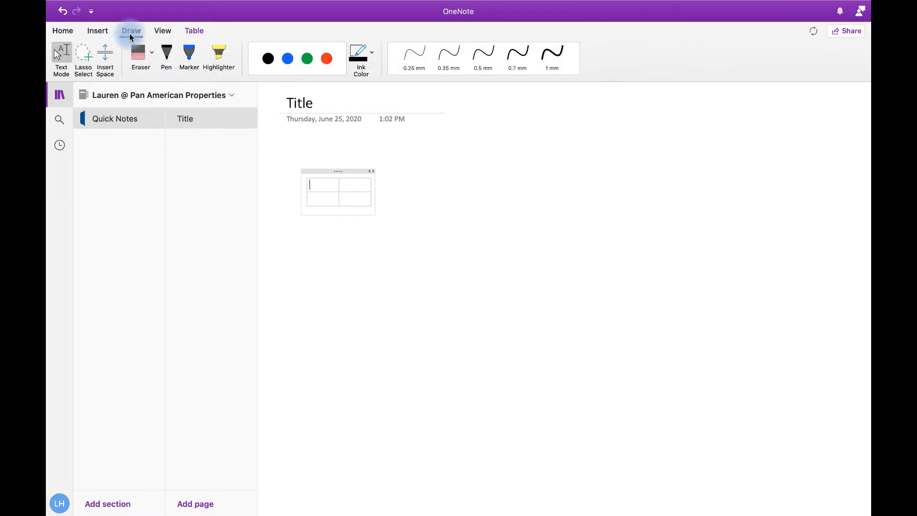
left_click(92, 32)
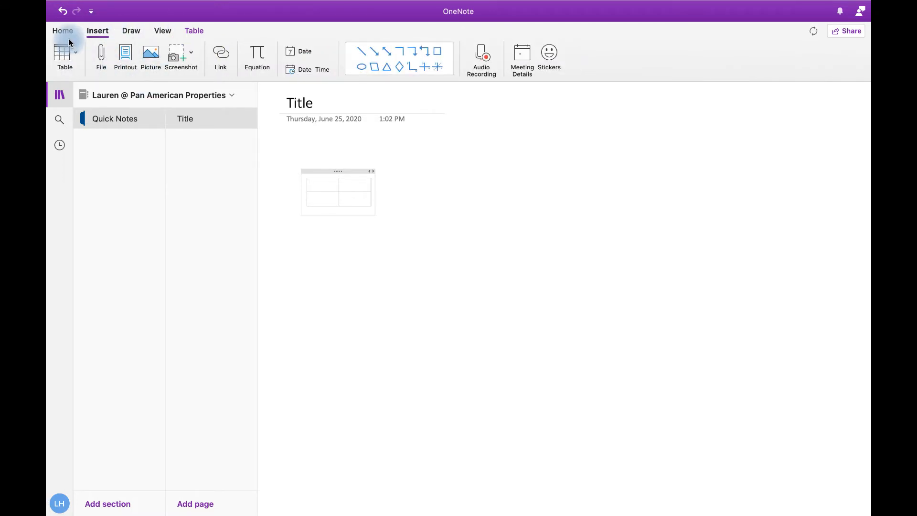
Step: Open My Notebook and review the Training Outlines page, including the highlighted questions, replies and author initials beside them
left_click(163, 95)
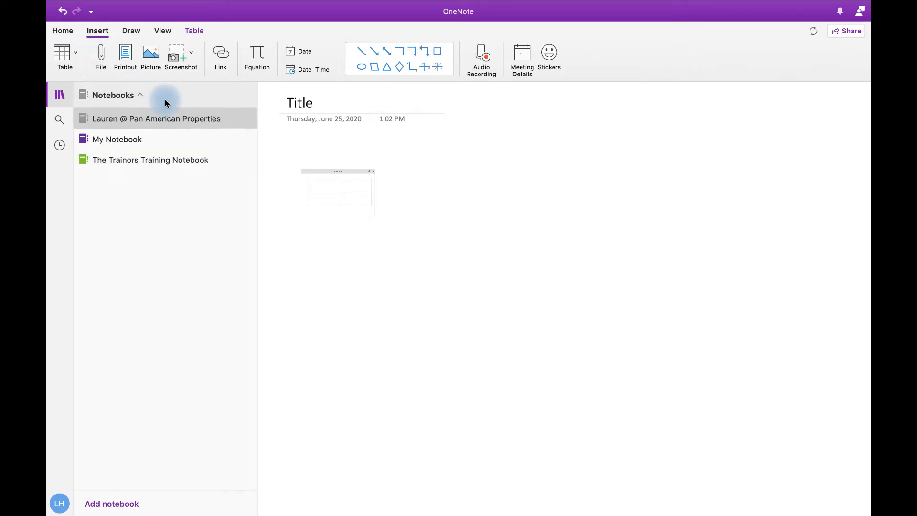
left_click(170, 143)
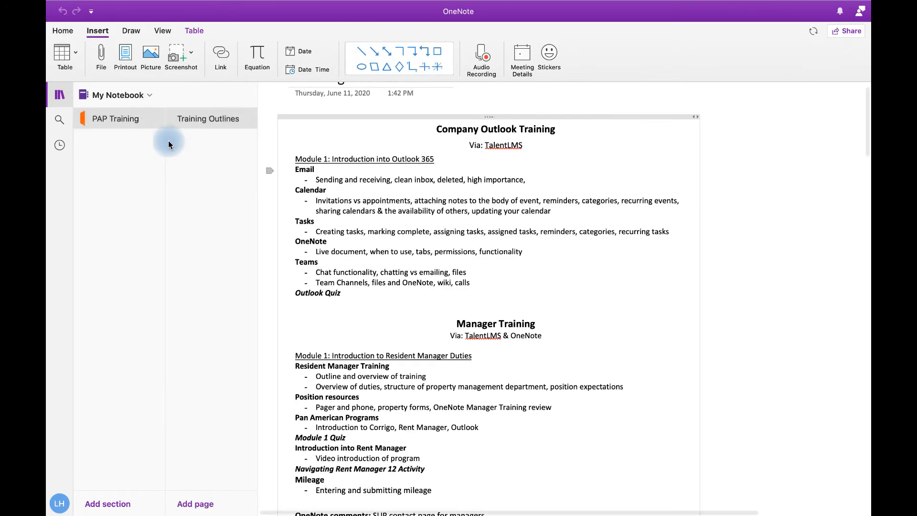
scroll(477, 304, "up", 1)
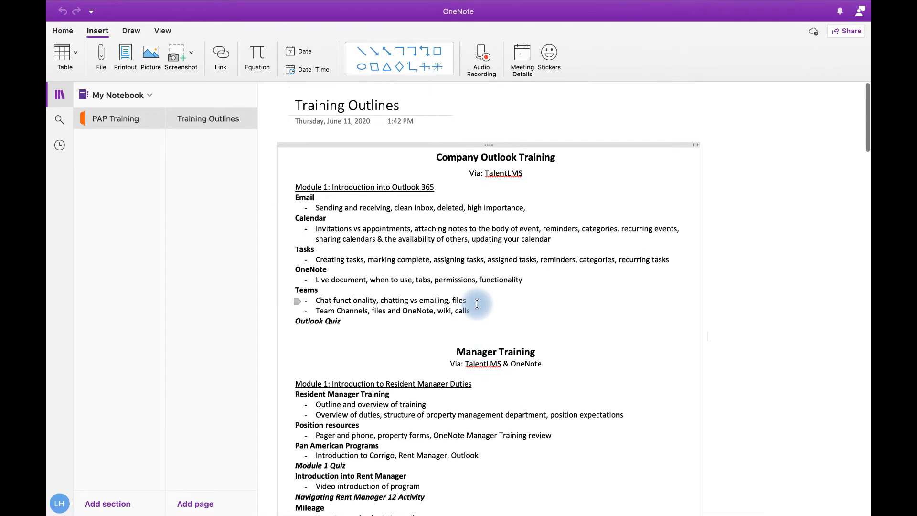
scroll(477, 304, "down", 10)
scroll(476, 304, "down", 6)
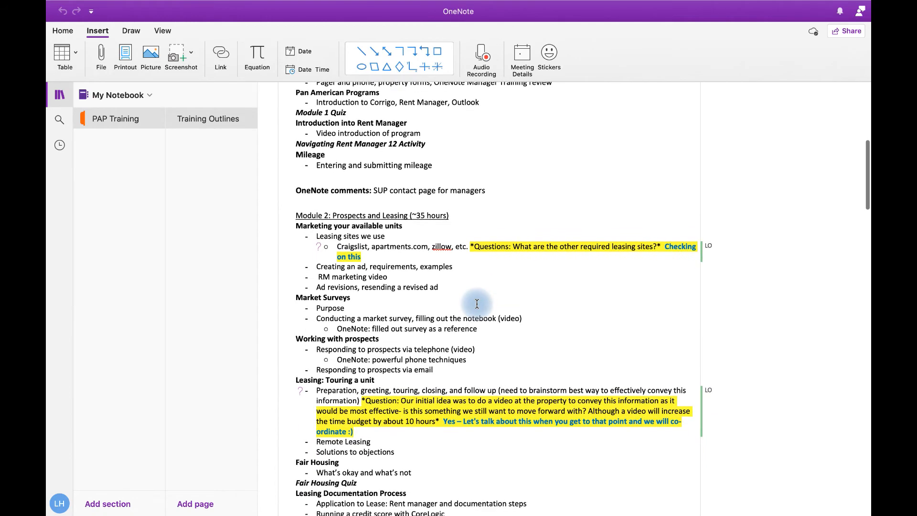
scroll(476, 304, "up", 3)
scroll(477, 303, "down", 3)
scroll(477, 304, "up", 2)
scroll(477, 304, "down", 6)
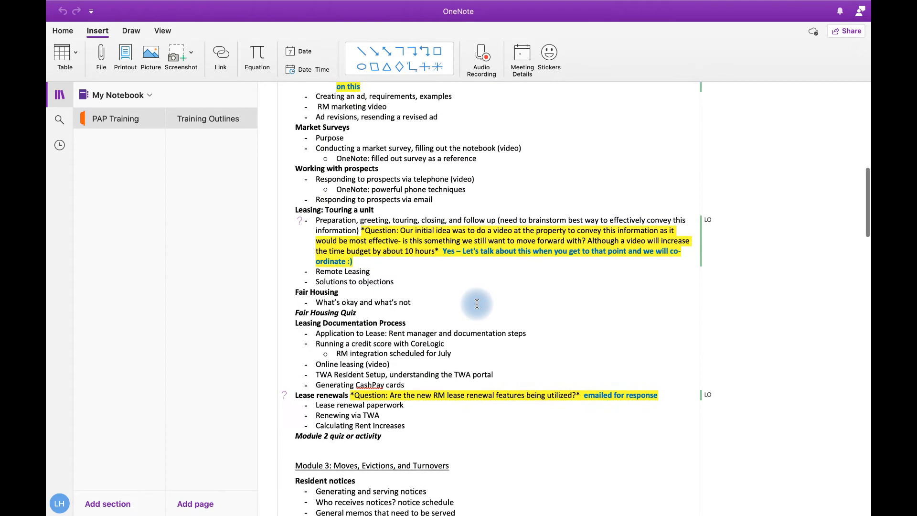
scroll(477, 304, "up", 1)
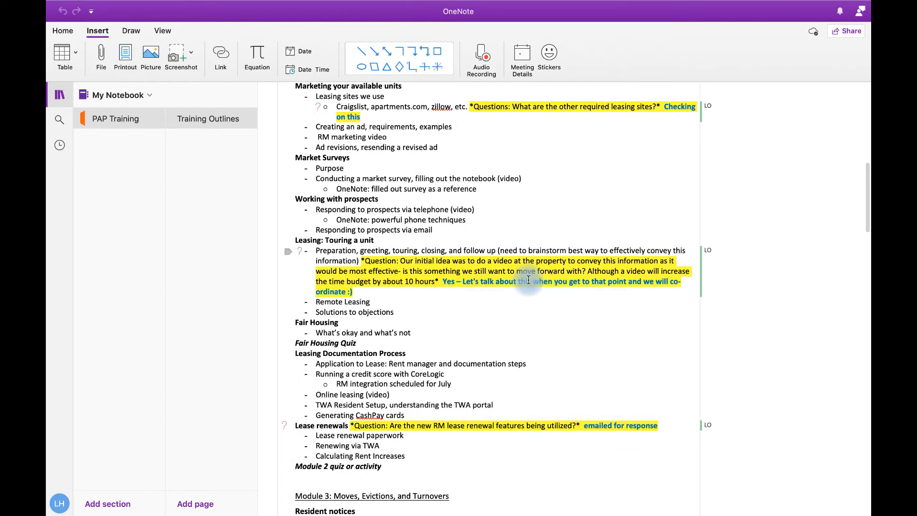
scroll(660, 271, "up", 6)
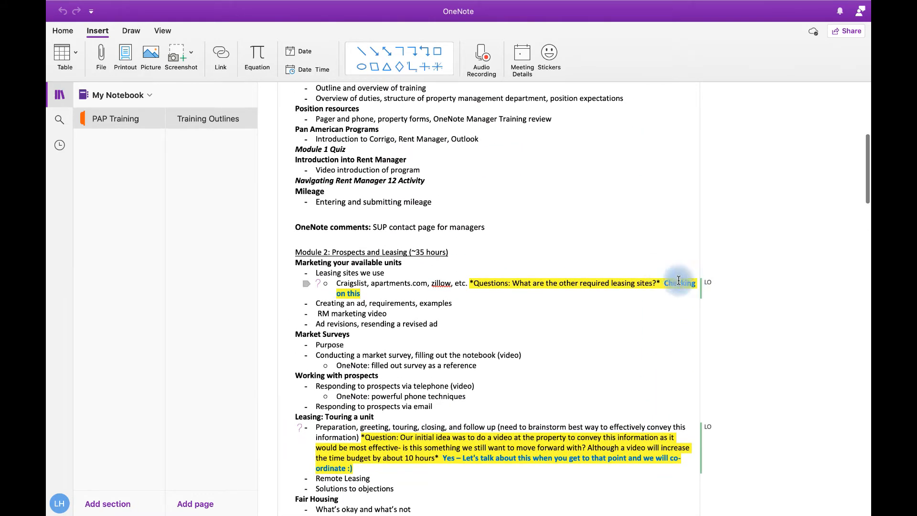
scroll(687, 283, "up", 1)
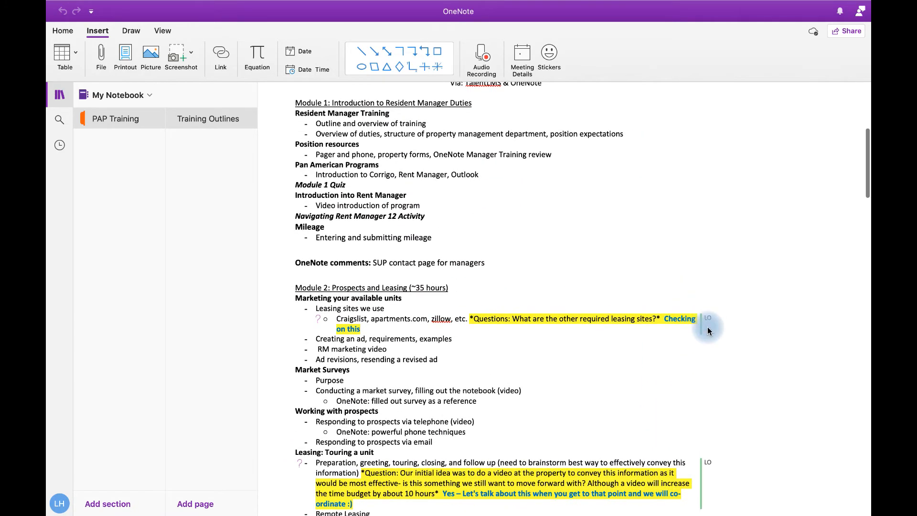
scroll(707, 327, "down", 9)
scroll(707, 326, "up", 15)
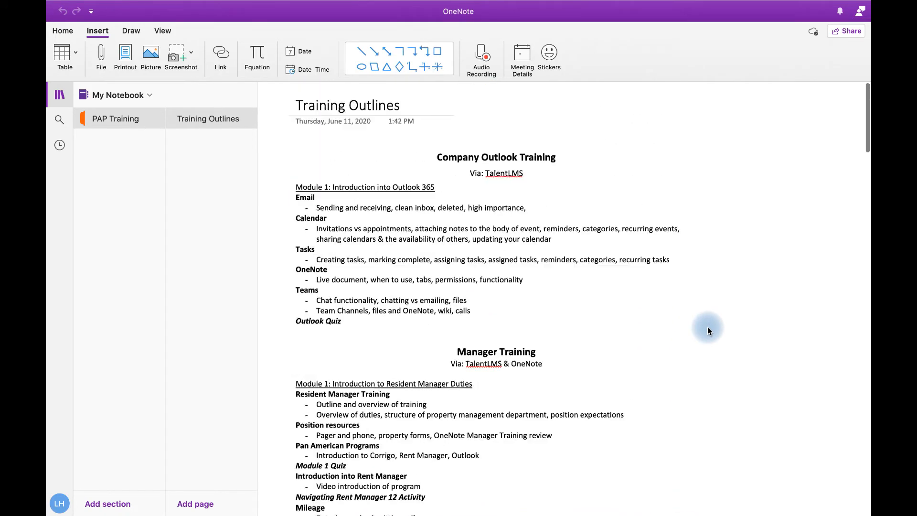
Step: Open The Trainors Training Notebook and view the Outlook Training overview and the dated agendas and Future Action Items in Meeting Agendas
left_click(125, 95)
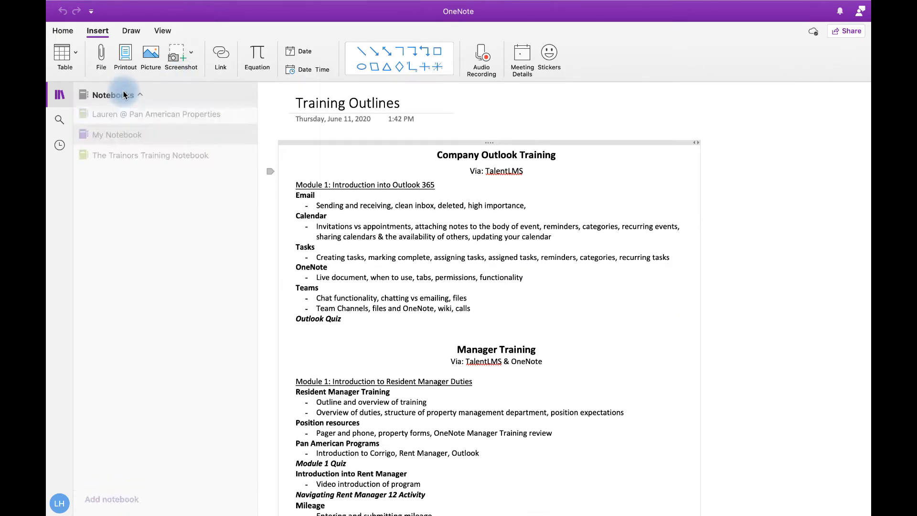
left_click(130, 158)
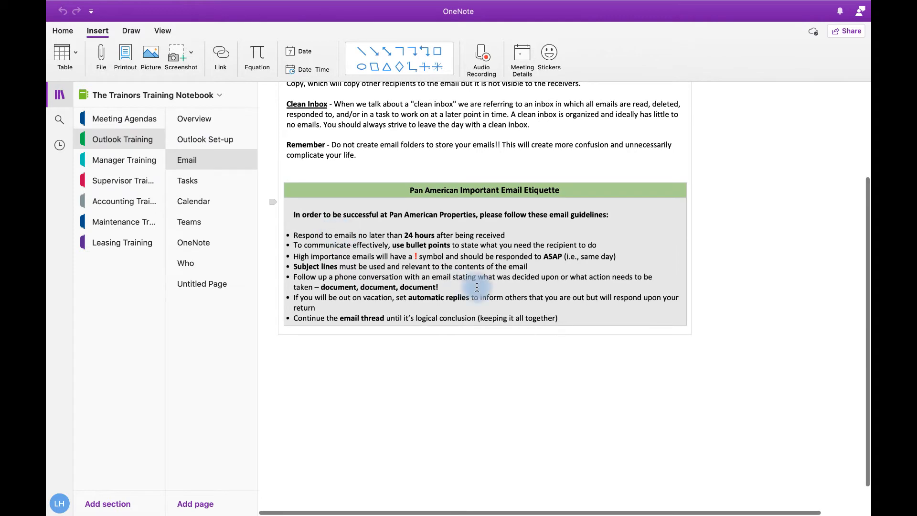
left_click(194, 119)
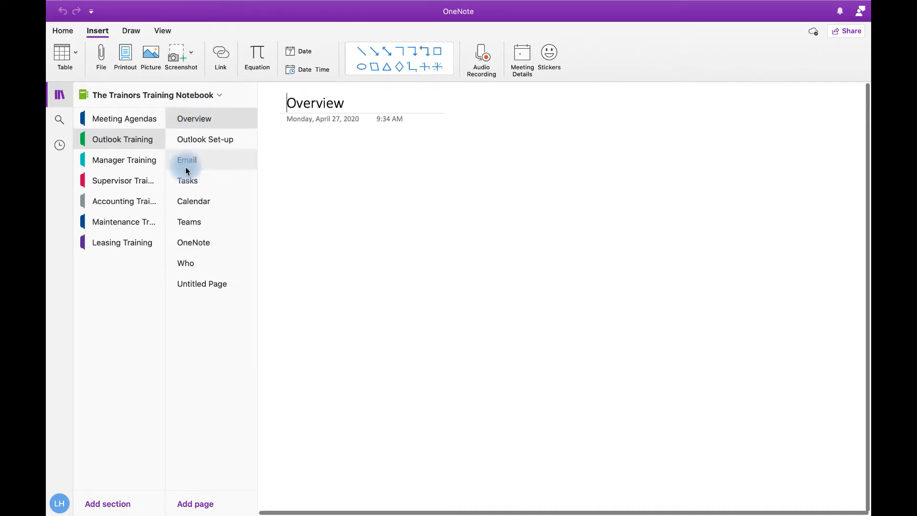
left_click(148, 122)
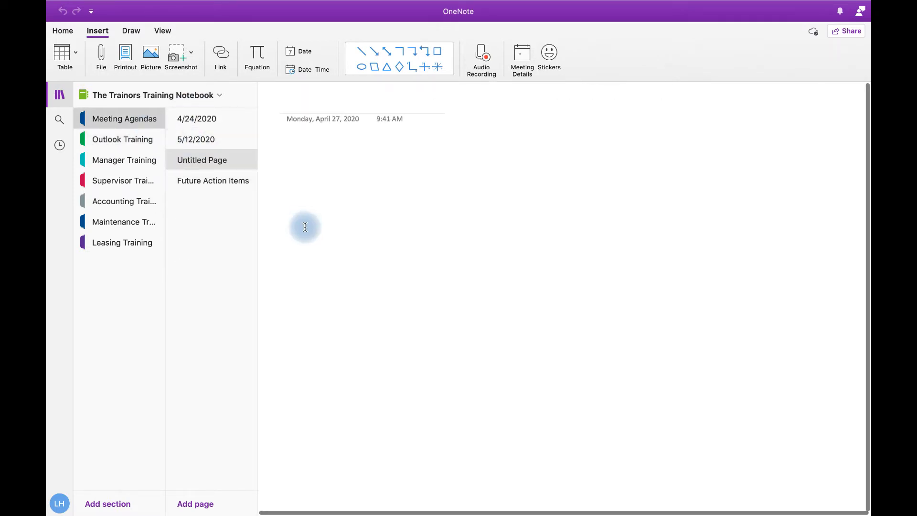
left_click(220, 144)
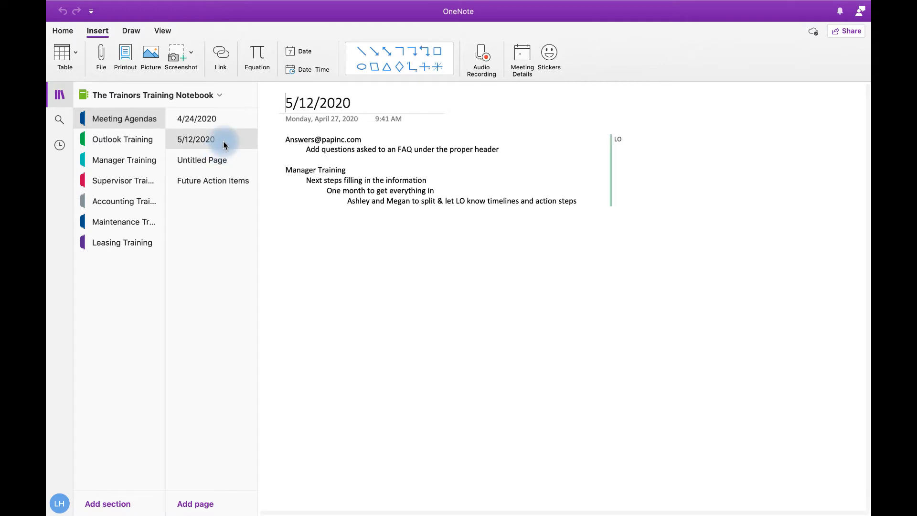
left_click(239, 123)
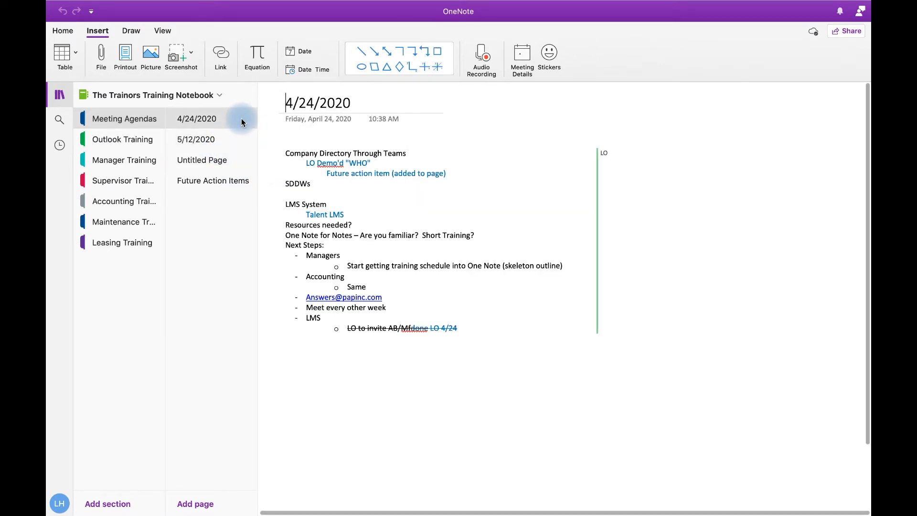
left_click(238, 140)
left_click(237, 182)
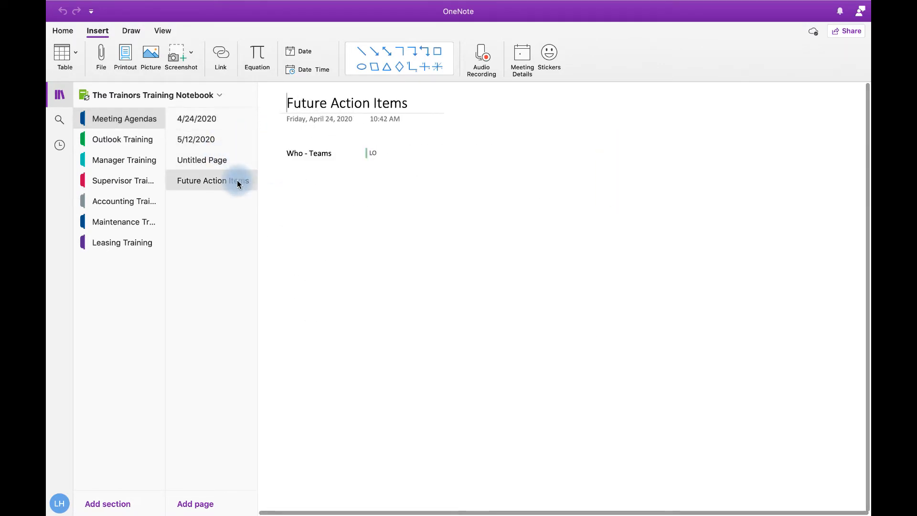
Step: Look through the Outlook Training and Supervisor Training sections, ending in the Manager Training section
left_click(123, 145)
left_click(122, 162)
left_click(123, 179)
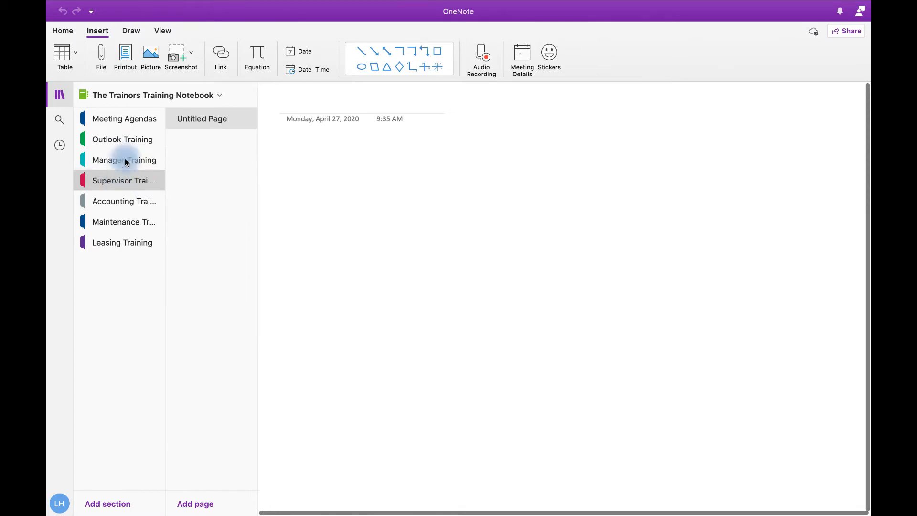
left_click(127, 161)
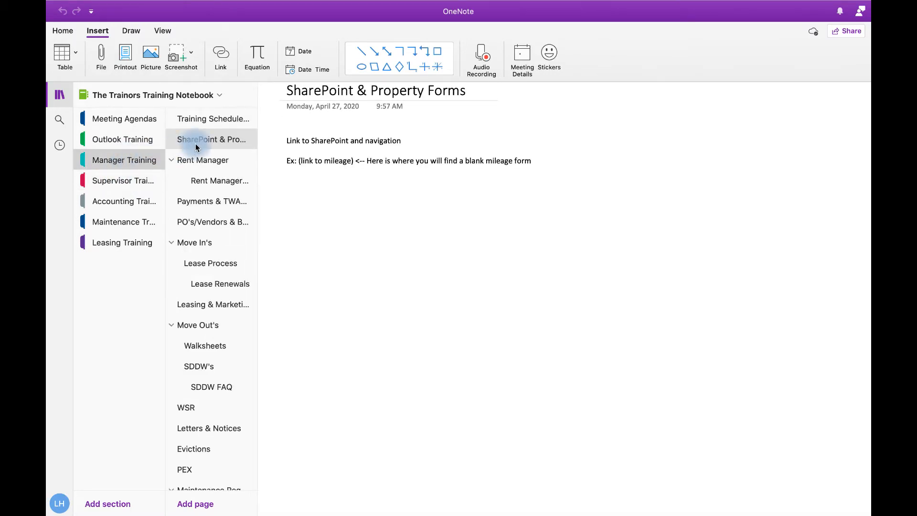
Step: View the Training Schedule, SharePoint & Property Forms and Rent Manager pages, collapsing and re-expanding Rent Manager's subpages
left_click(213, 114)
left_click(211, 139)
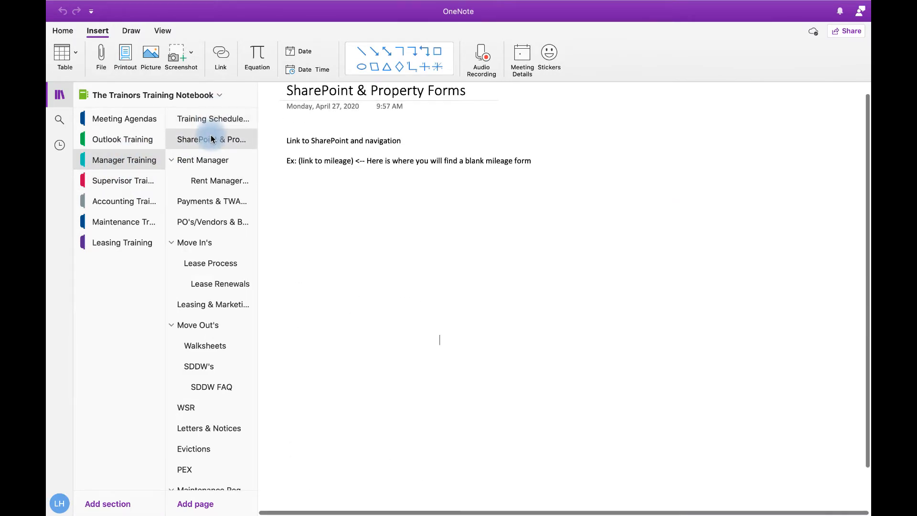
left_click(213, 155)
left_click(174, 161)
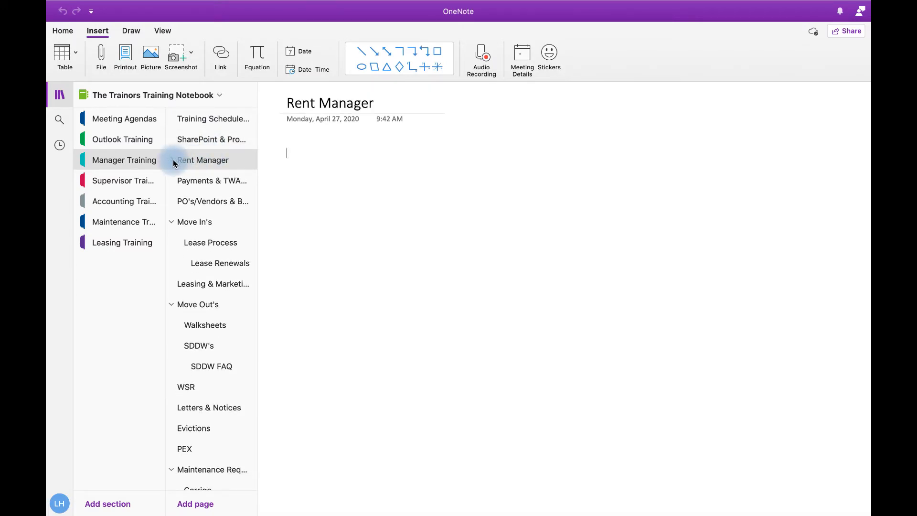
left_click(173, 161)
Step: View the Evictions and Letters & Notices pages in the Manager Training section
scroll(188, 268, "down", 5)
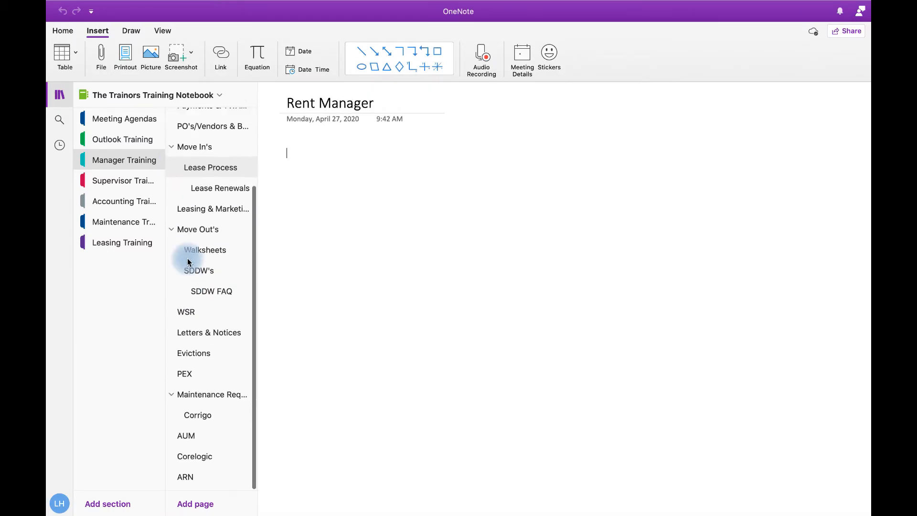
left_click(188, 355)
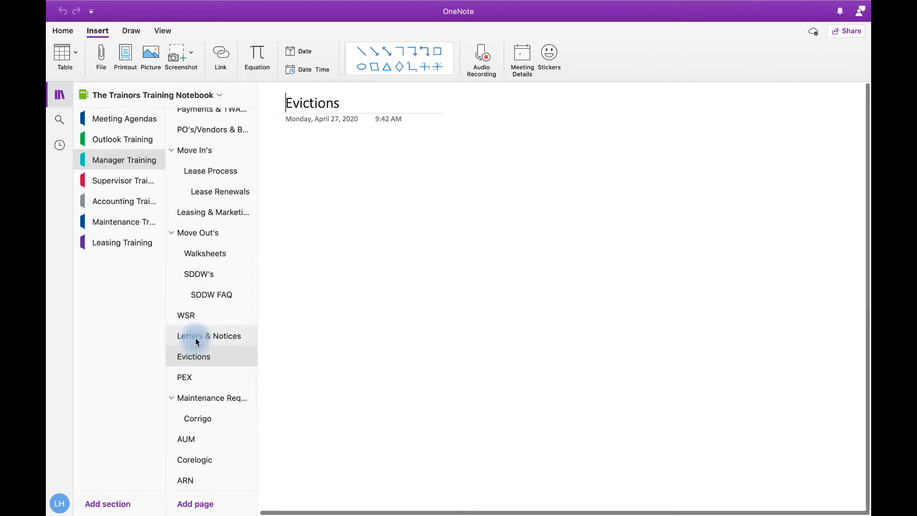
left_click(195, 341)
scroll(198, 423, "up", 4)
scroll(199, 429, "up", 1)
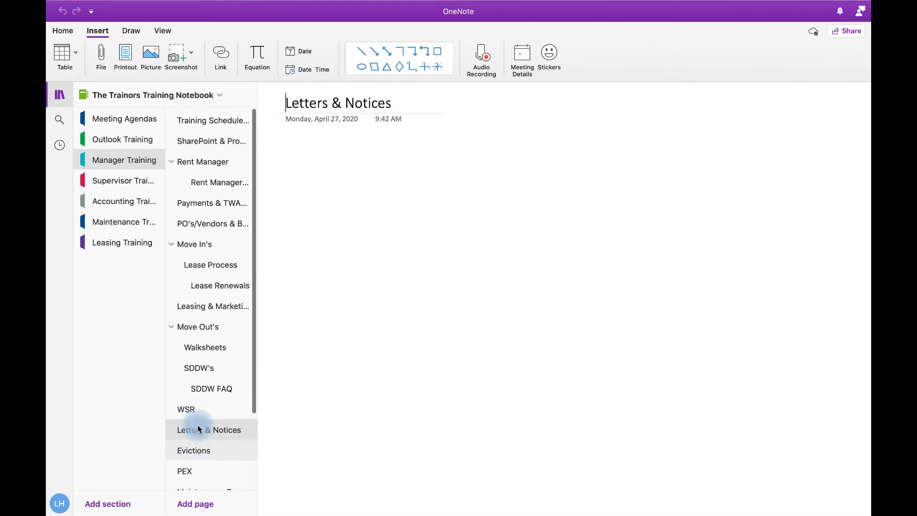
Step: Switch to My Notebook and view the link settings for sending a notebook link, leaving them without applying changes
left_click(209, 105)
left_click(196, 137)
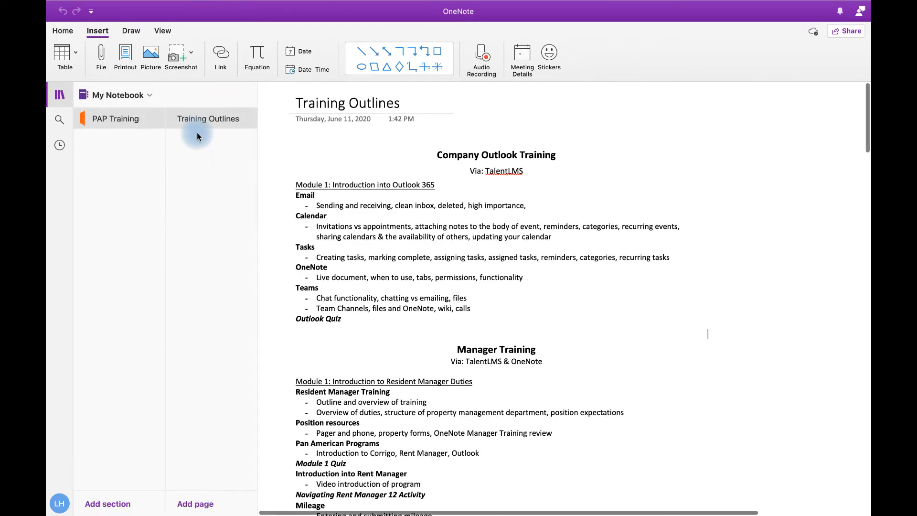
left_click(128, 5)
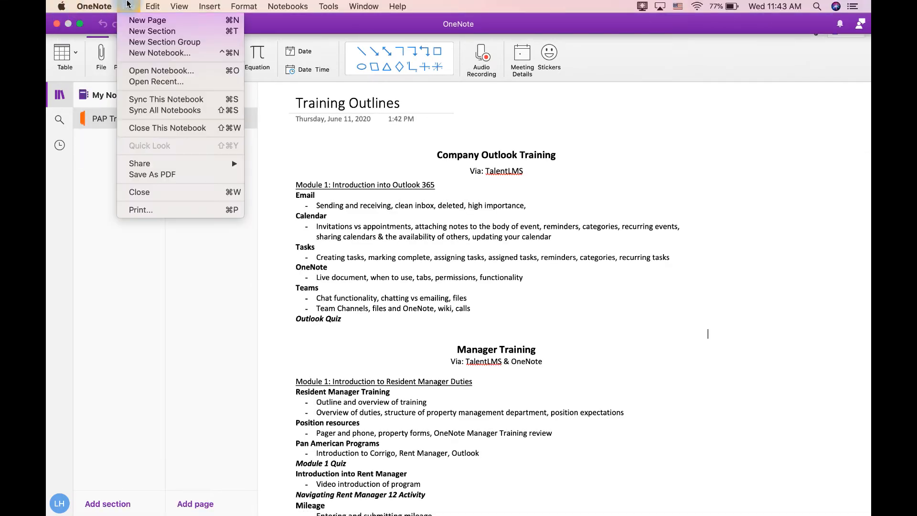
mouse_move(164, 162)
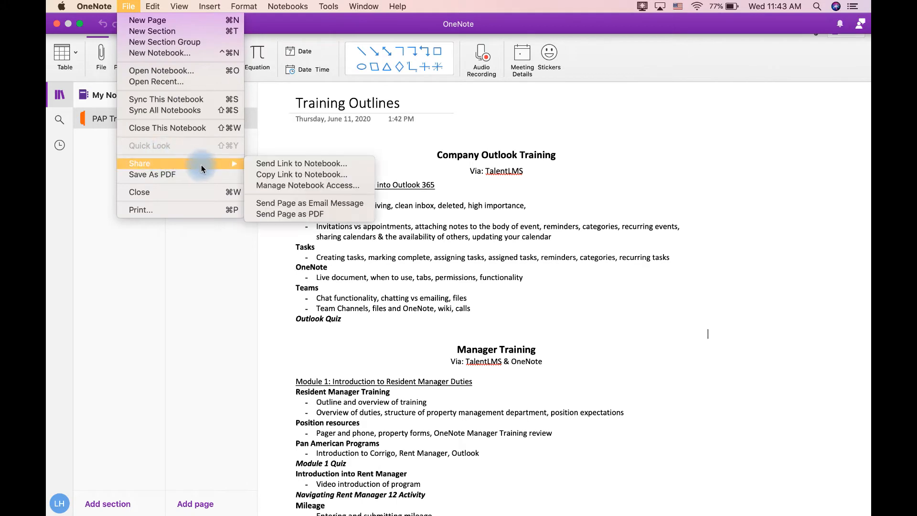
left_click(256, 166)
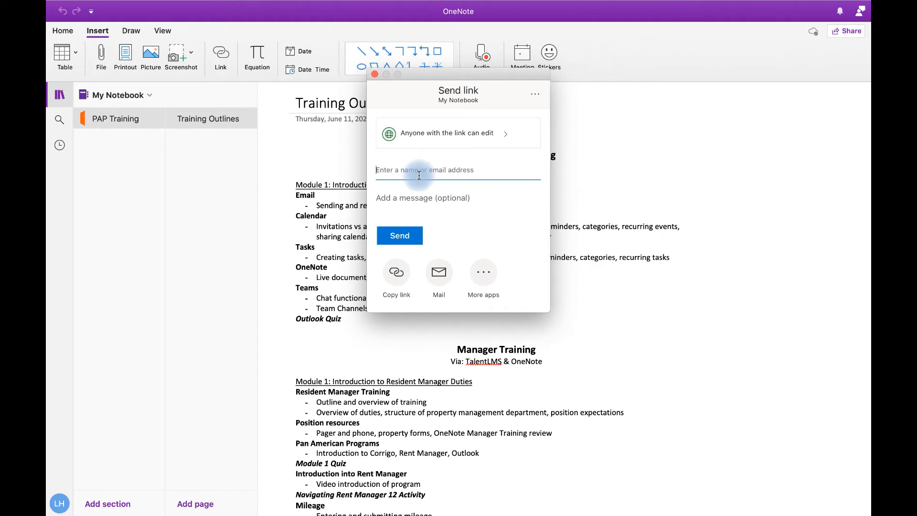
left_click(437, 143)
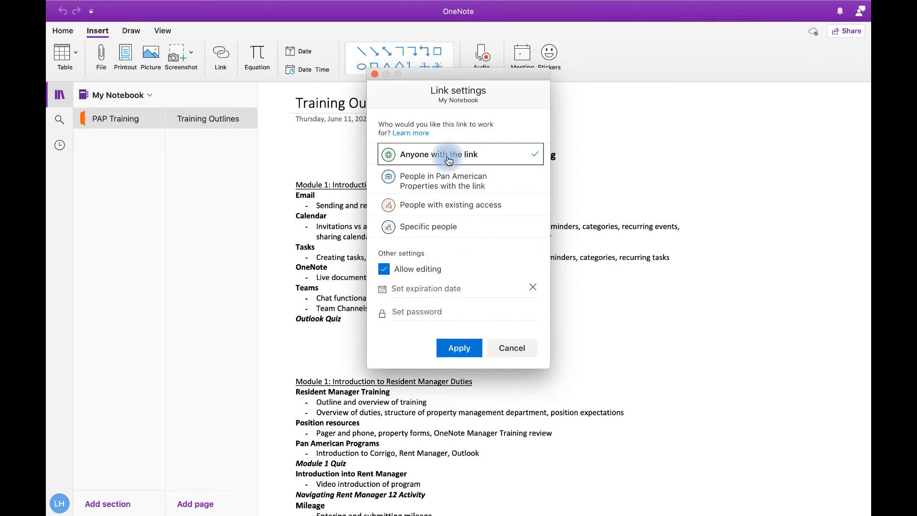
left_click(501, 344)
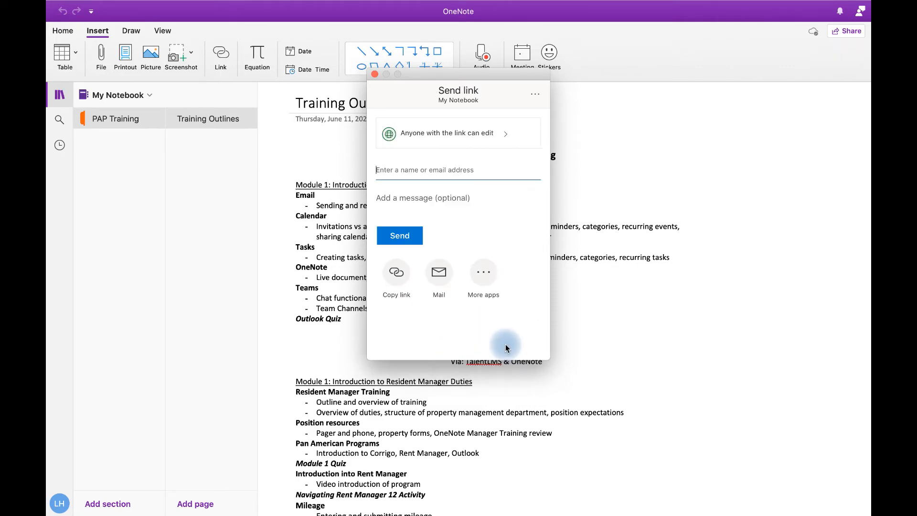
Step: View who has access to My Notebook and the permission options for a non-owner with direct access, closing the sharing dialog
left_click(533, 106)
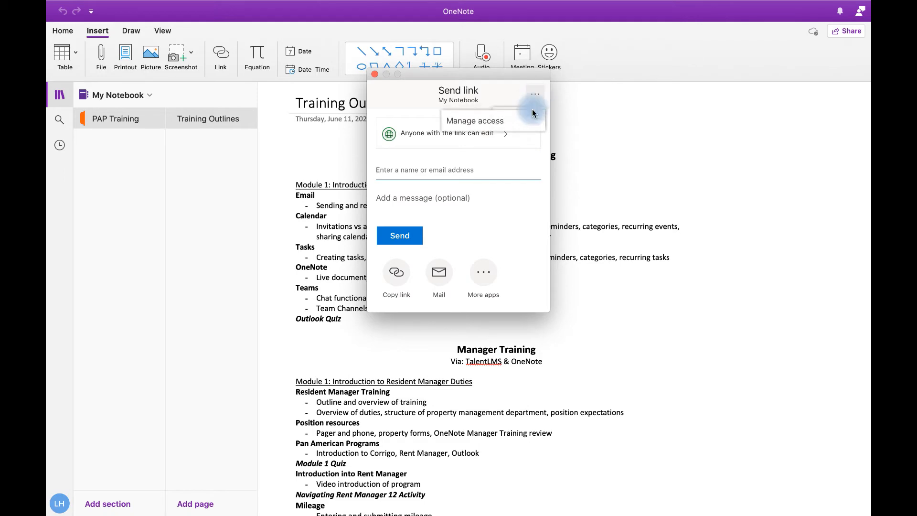
left_click(528, 118)
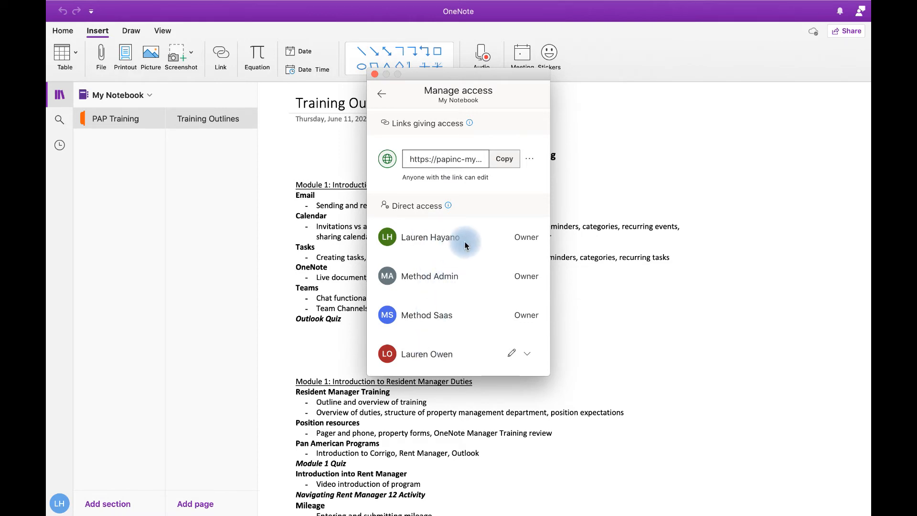
left_click(528, 354)
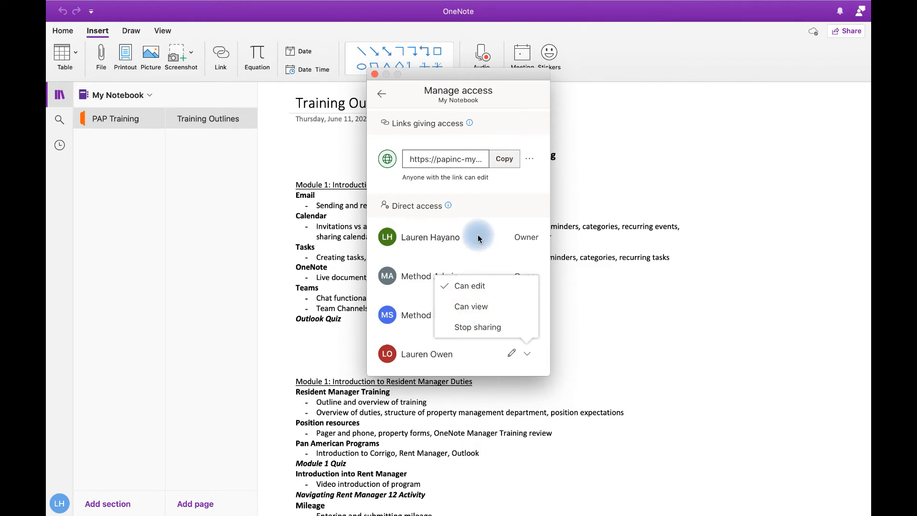
left_click(375, 76)
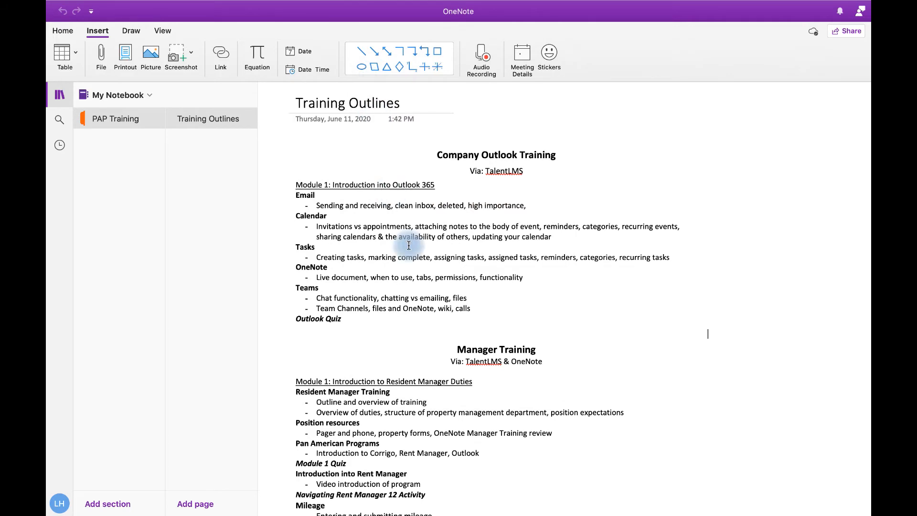
left_click(148, 104)
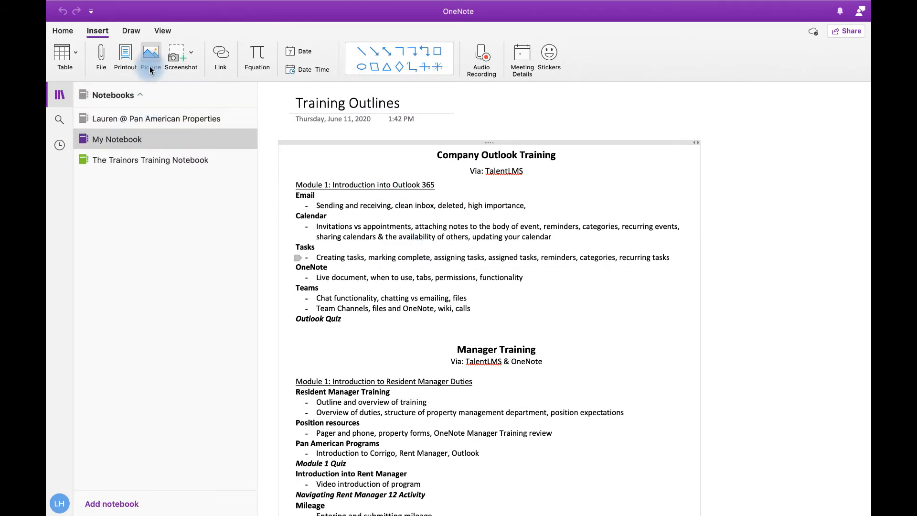
left_click(105, 58)
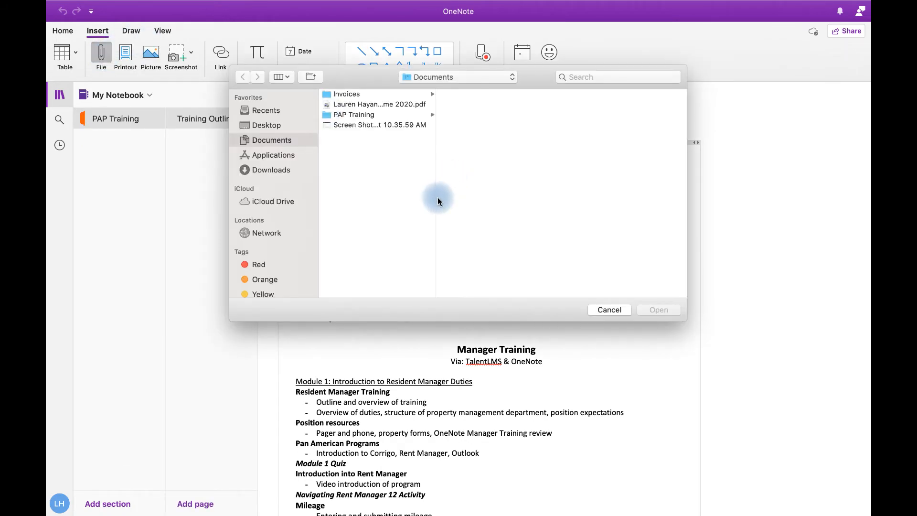
left_click(610, 310)
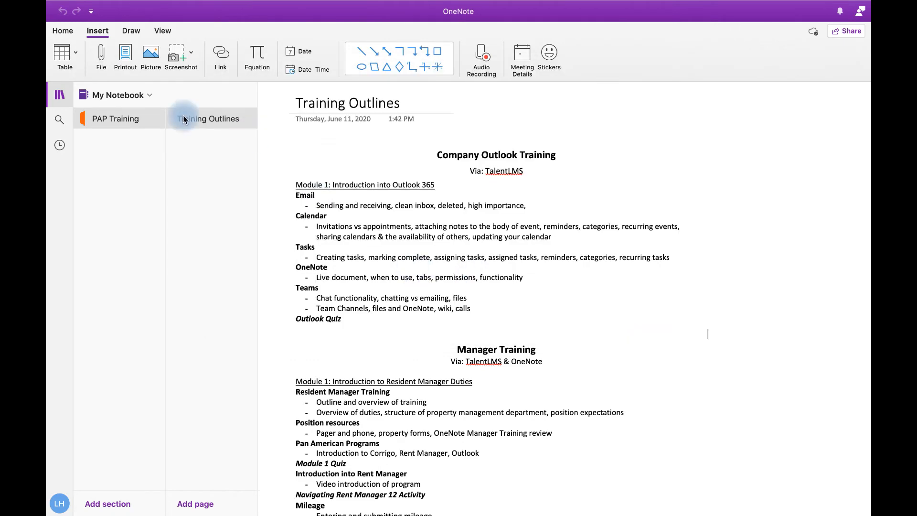
Step: Open The Trainors Training Notebook and look through the page list of its Manager Training section
left_click(143, 97)
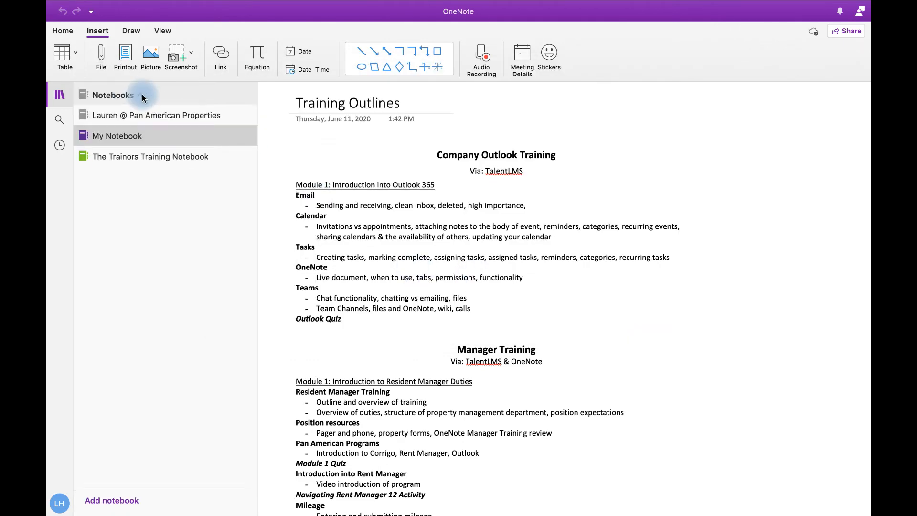
left_click(148, 165)
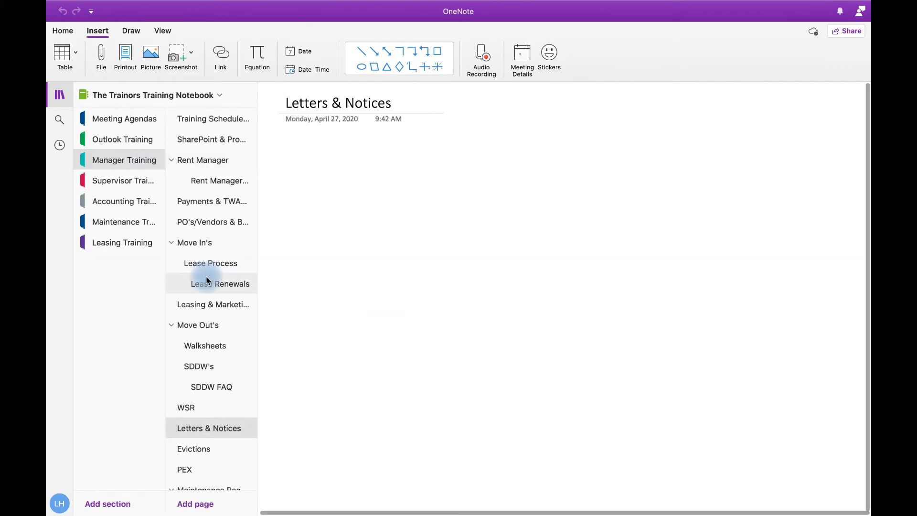
scroll(207, 280, "down", 5)
scroll(207, 281, "up", 5)
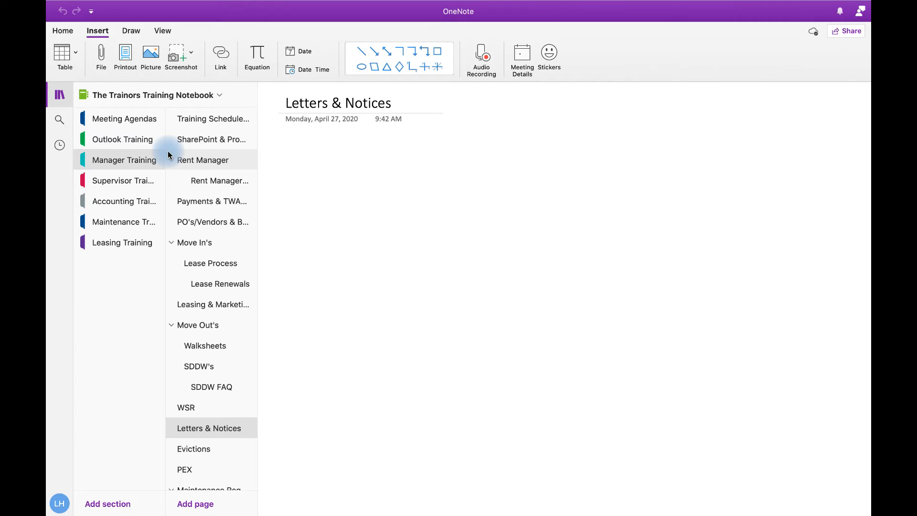
scroll(222, 208, "down", 4)
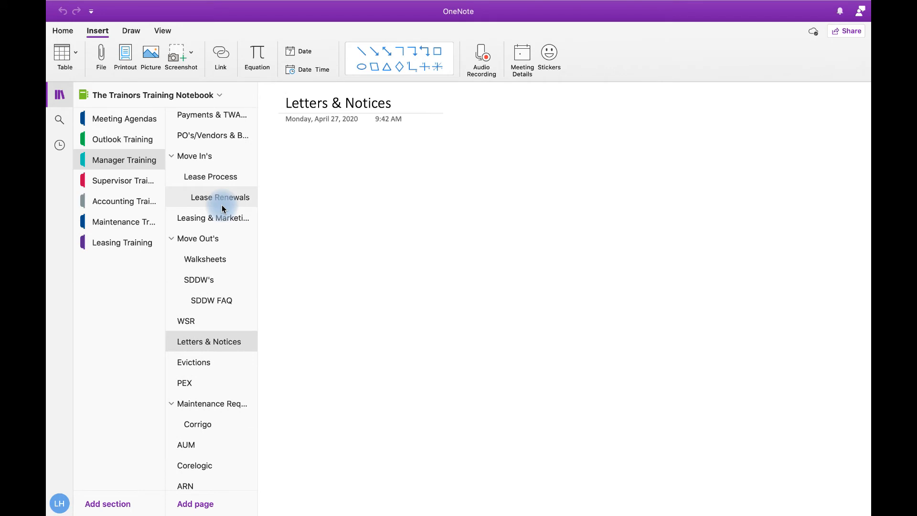
scroll(243, 322, "up", 4)
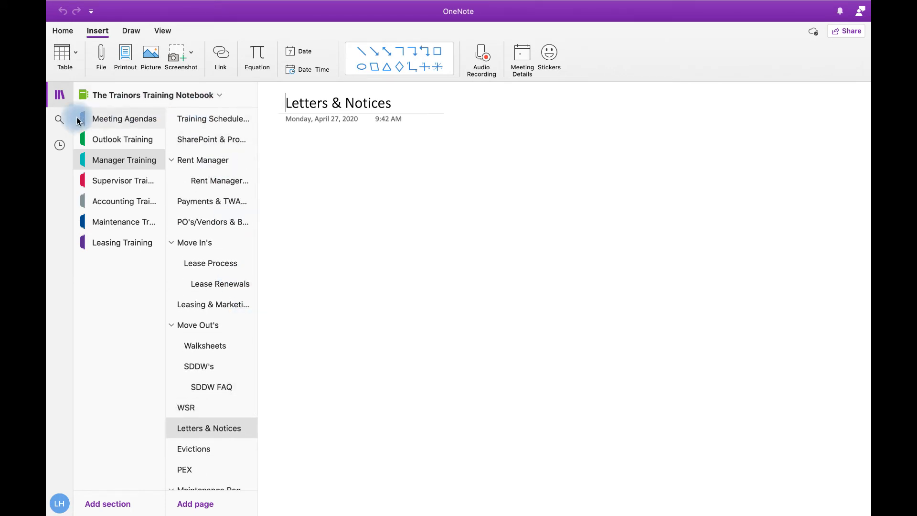
Step: View the notebook search and browse Recent Notes, returning to the notebook navigation with the Outlook Training Overview page open
left_click(61, 120)
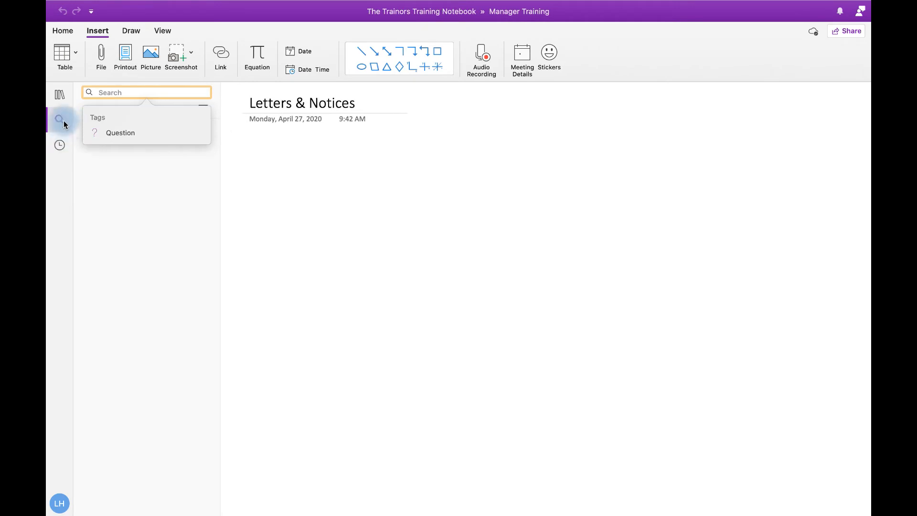
left_click(61, 153)
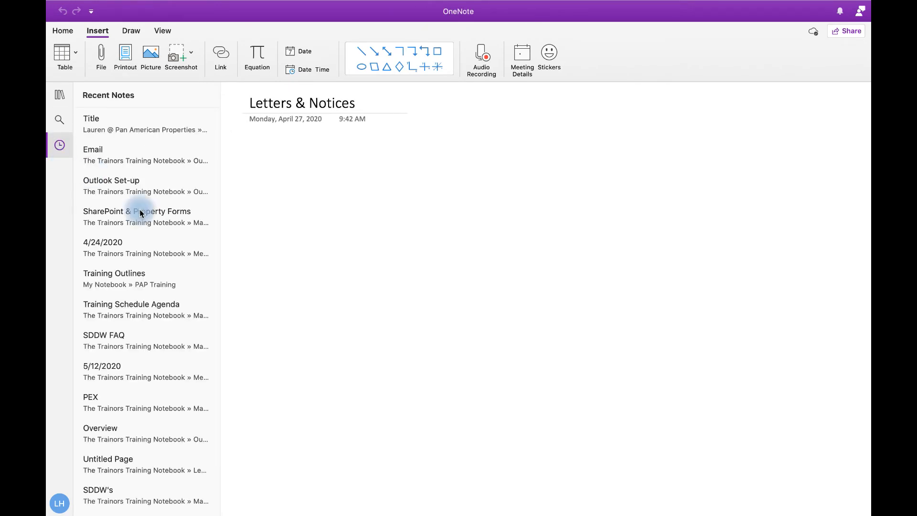
scroll(149, 225, "down", 1)
scroll(150, 225, "down", 8)
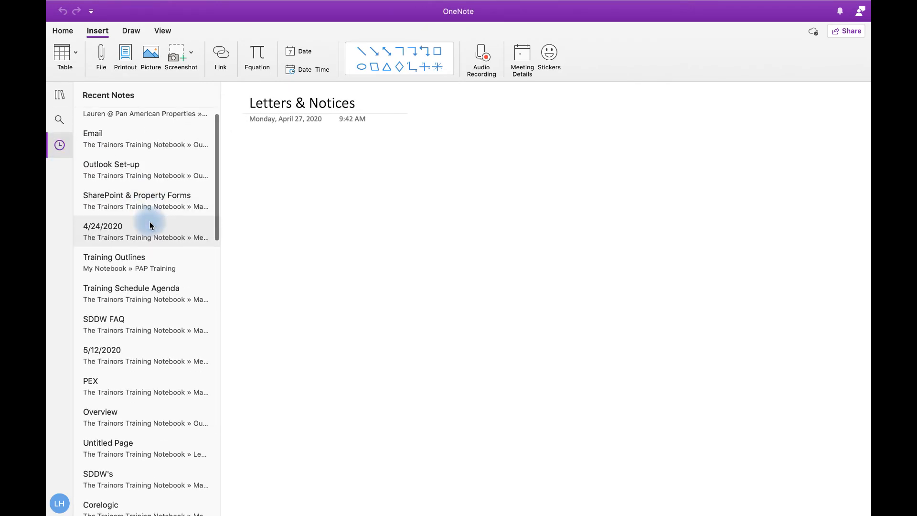
left_click(150, 226)
scroll(149, 225, "down", 10)
scroll(150, 226, "up", 10)
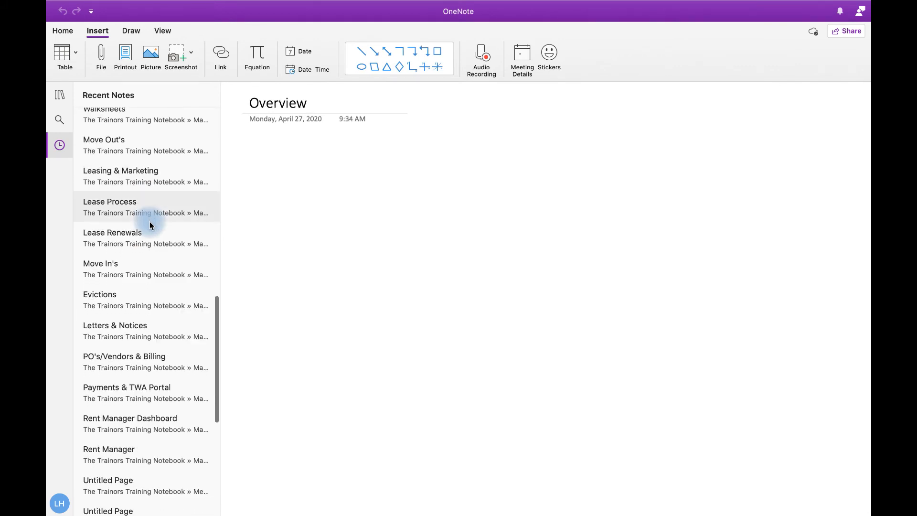
left_click(60, 96)
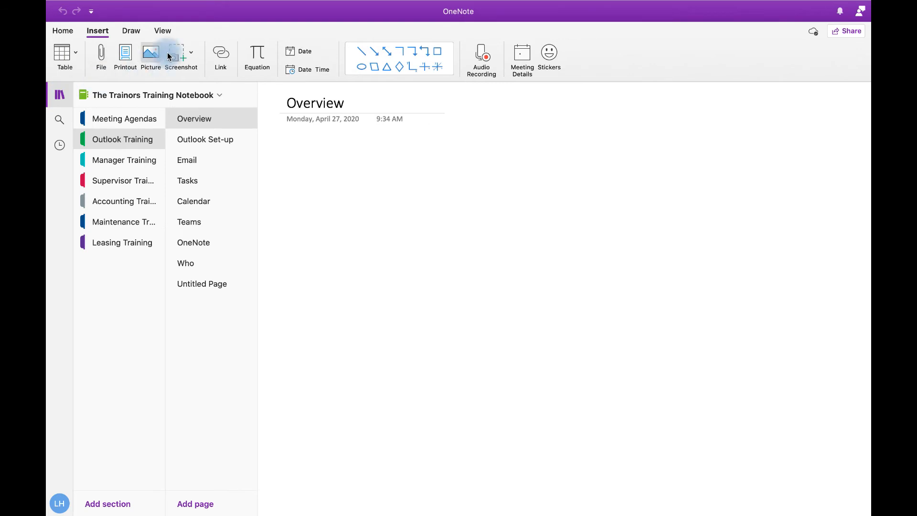
Step: Look over the available view, drawing, insertion and text formatting commands
left_click(161, 30)
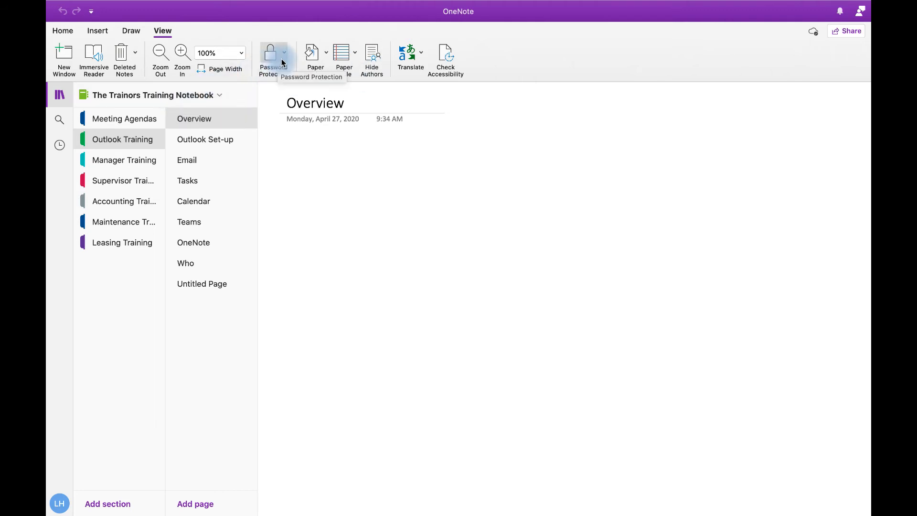
left_click(130, 31)
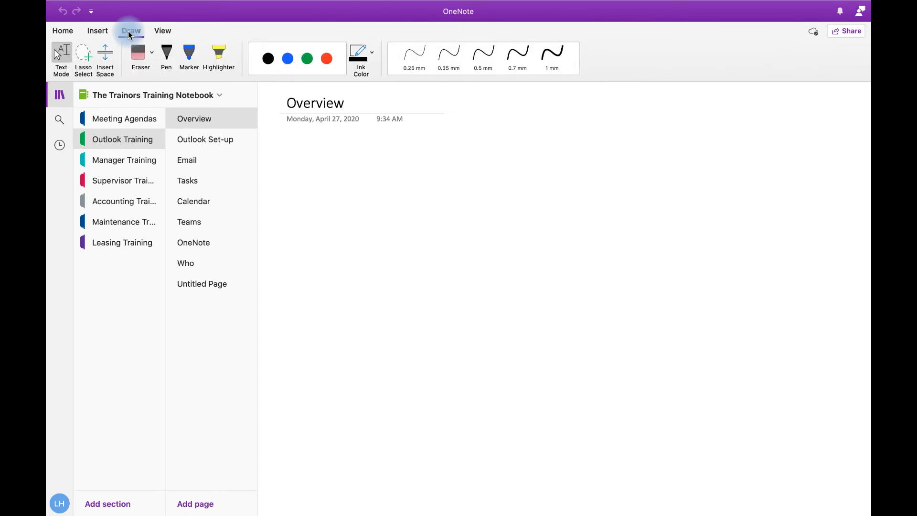
left_click(97, 31)
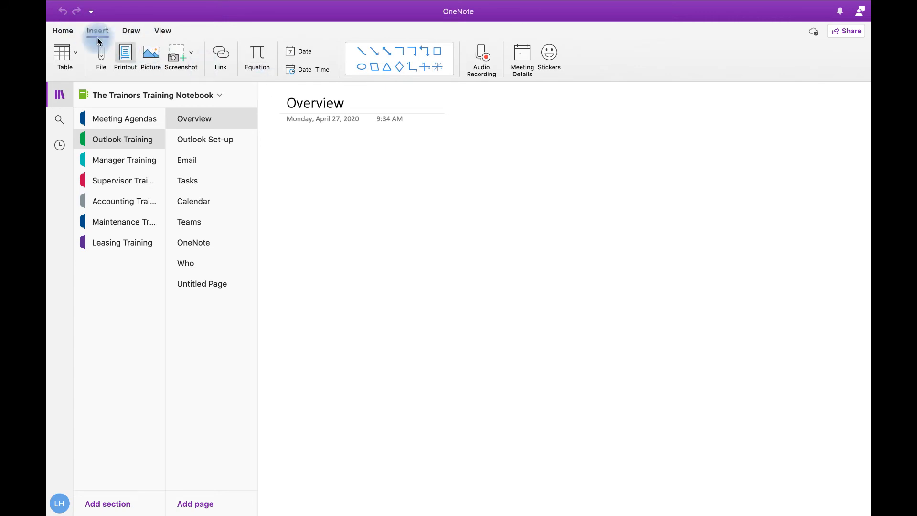
left_click(67, 32)
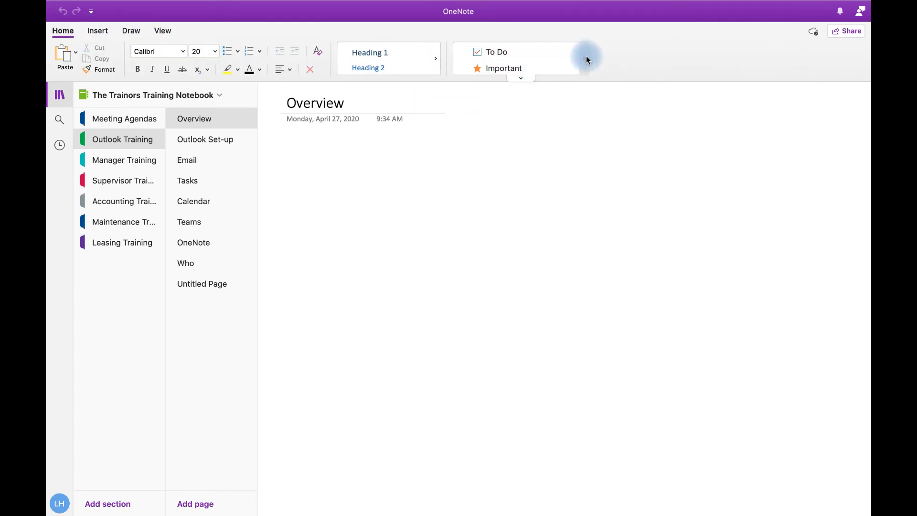
Step: Open Training Outlines in My Notebook and place the cursor in the question-tagged Craigslist line under Module 2: Prospects and Leasing
left_click(131, 98)
left_click(138, 149)
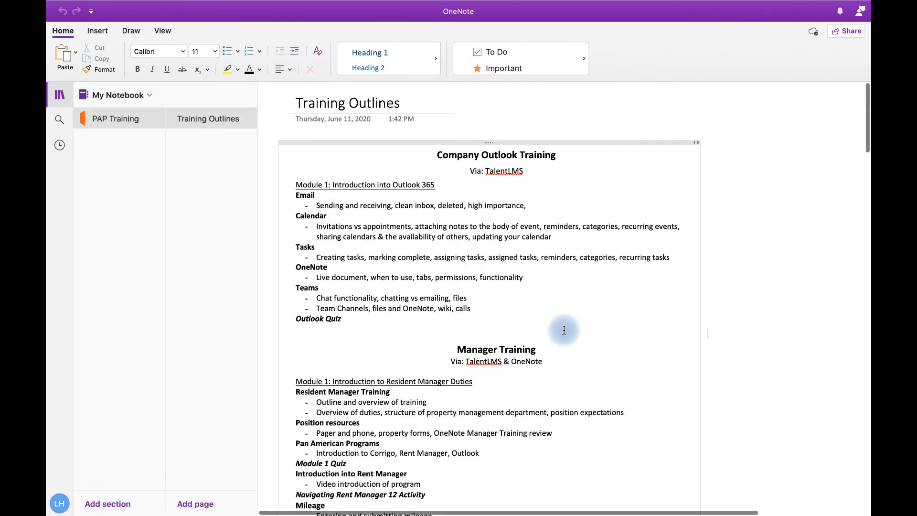
scroll(564, 327, "down", 5)
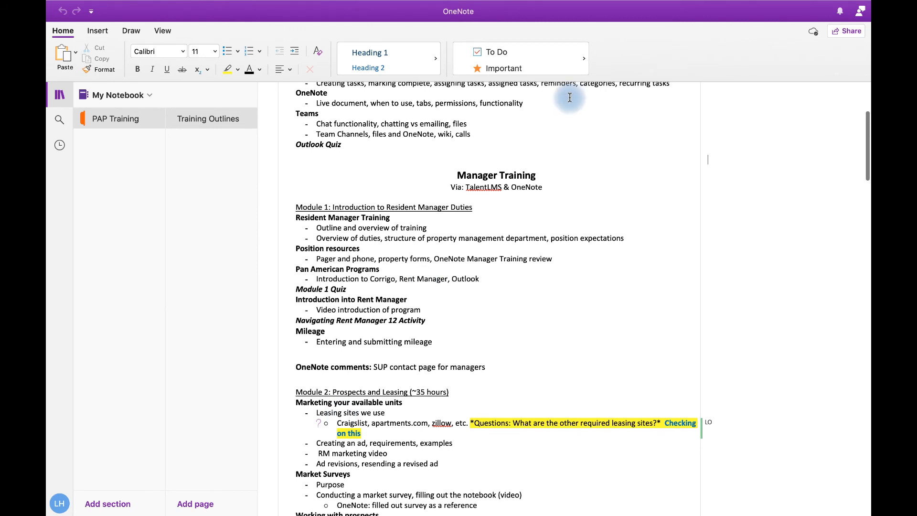
left_click(341, 423)
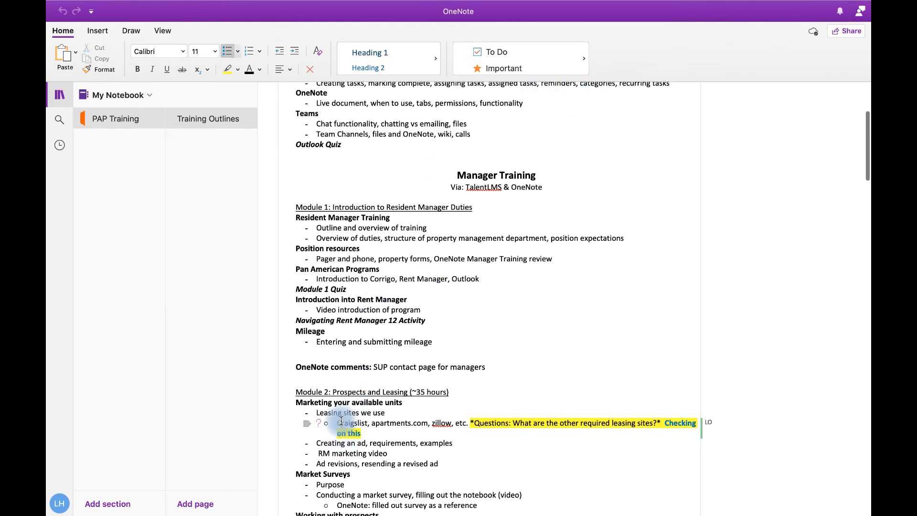
Step: Look through the available note tags, including the full tag list, and return to the beginning of Training Outlines
left_click(586, 57)
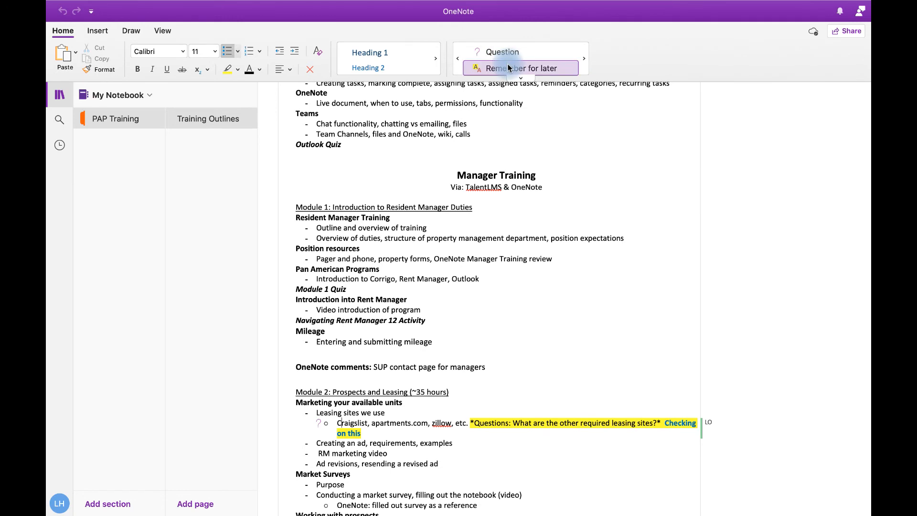
left_click(586, 52)
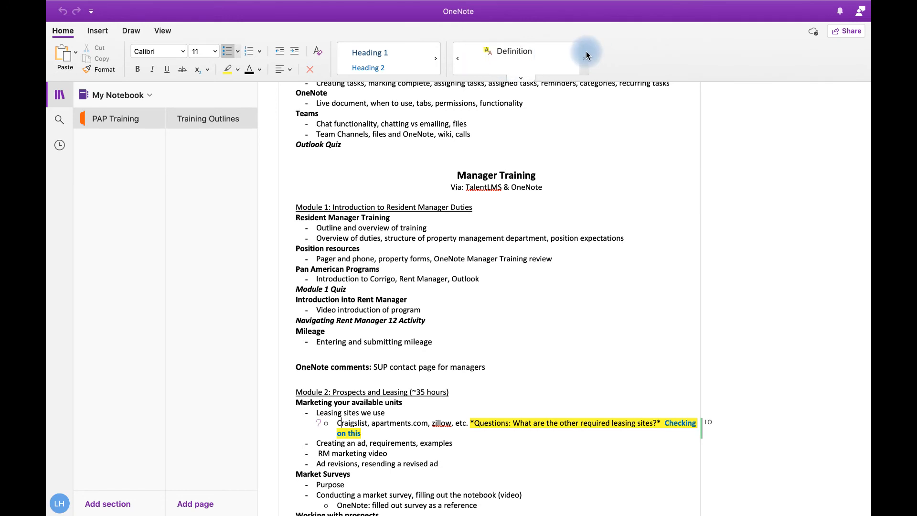
left_click(526, 79)
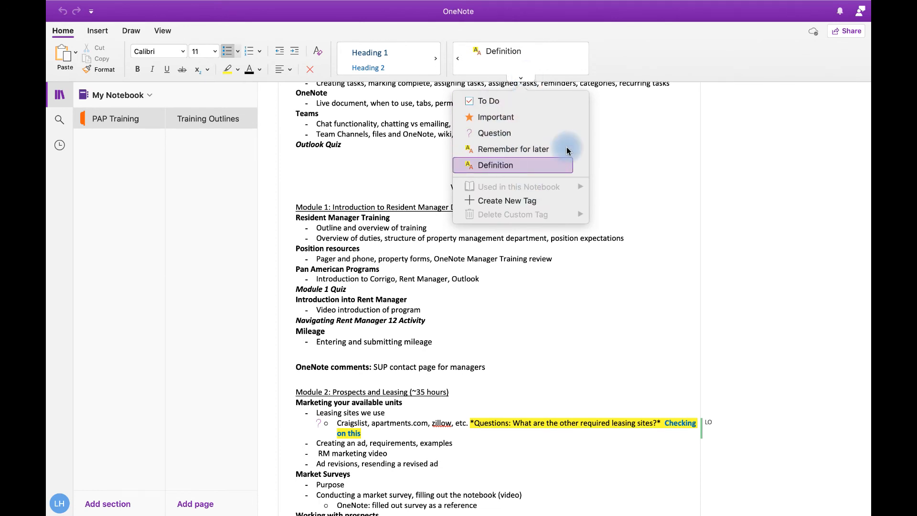
left_click(641, 145)
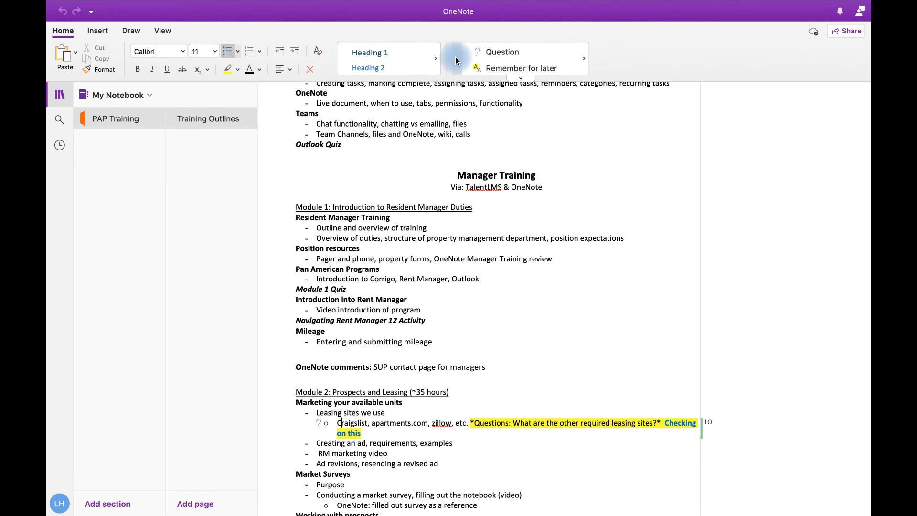
scroll(418, 176, "up", 4)
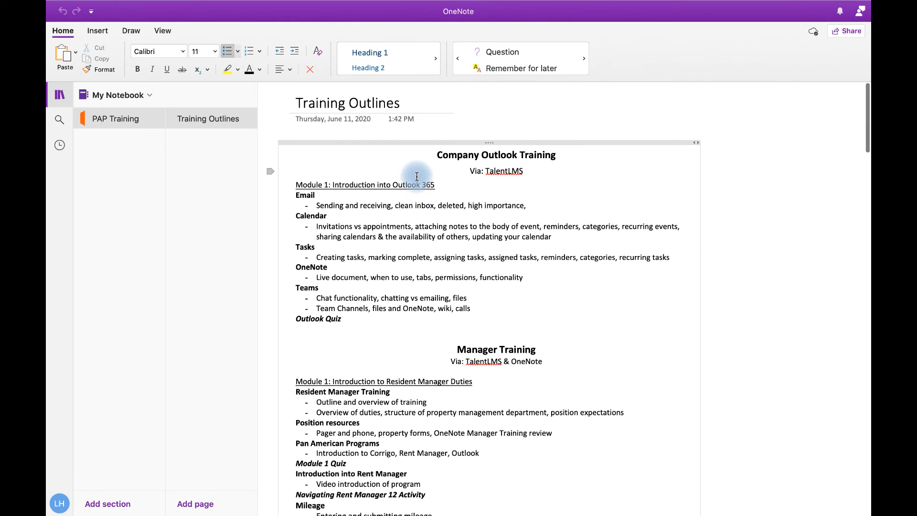
left_click(141, 98)
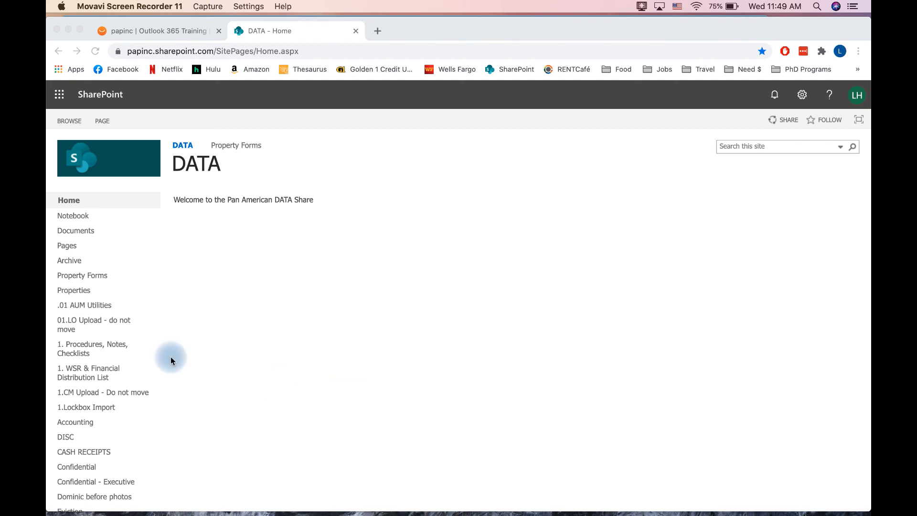
Step: Look through the library list of the SharePoint DATA site in Chrome and open the Property Forms library
scroll(101, 372, "down", 3)
scroll(101, 373, "down", 5)
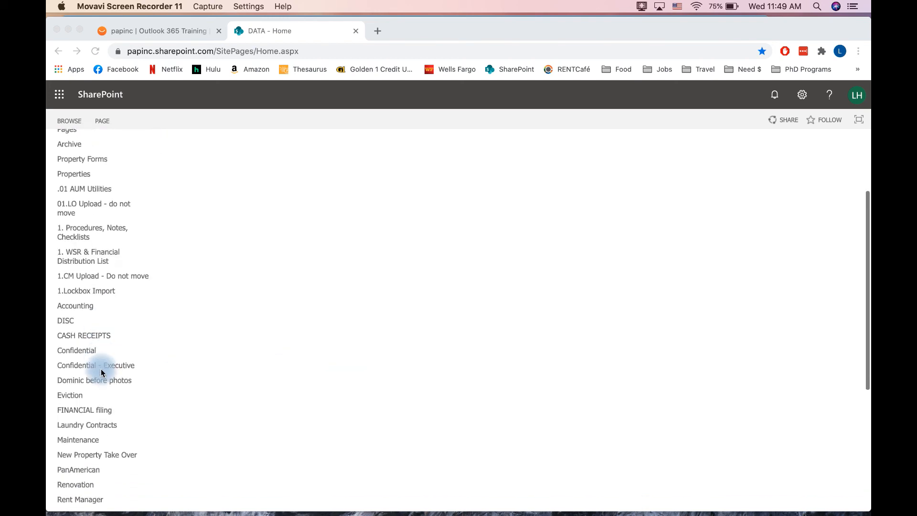
scroll(101, 372, "up", 8)
scroll(101, 372, "down", 3)
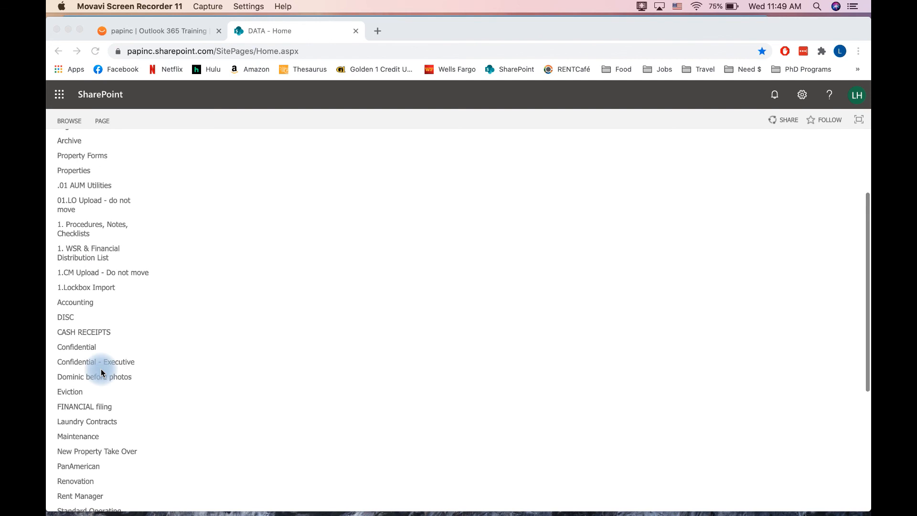
scroll(101, 373, "down", 2)
scroll(98, 368, "up", 5)
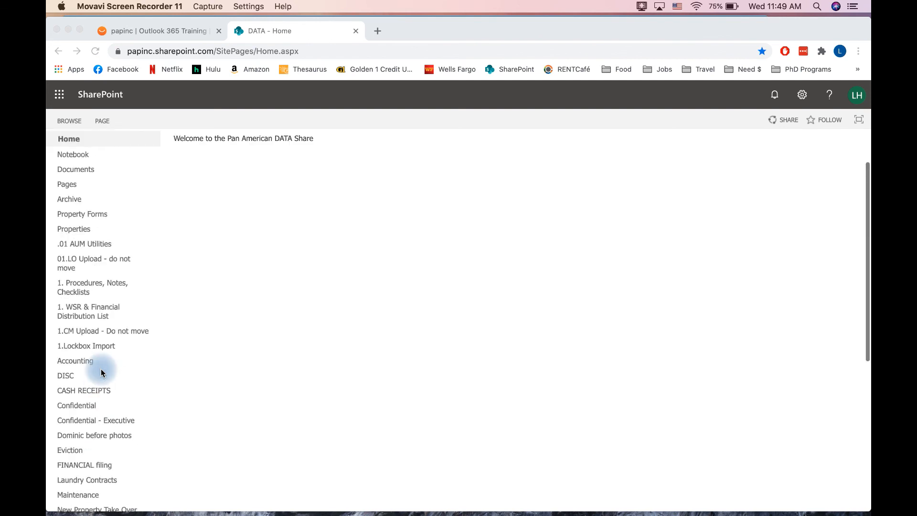
left_click(94, 221)
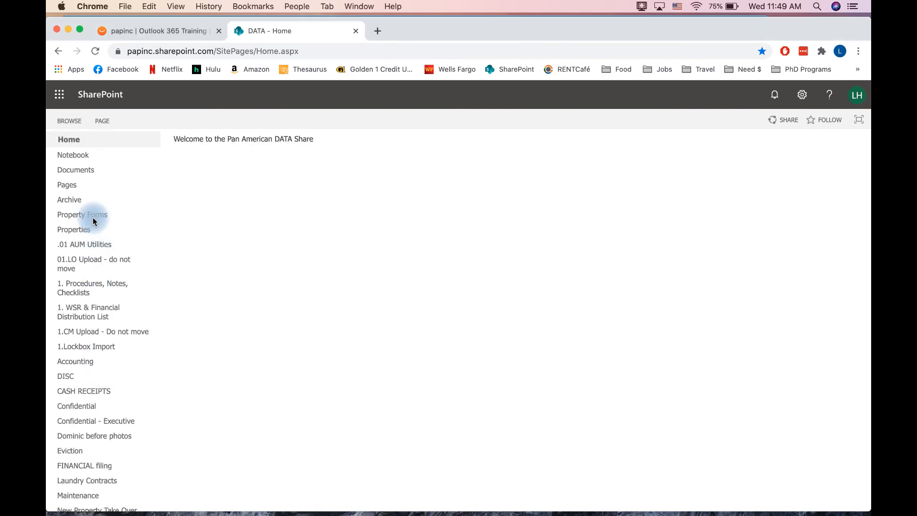
left_click(95, 217)
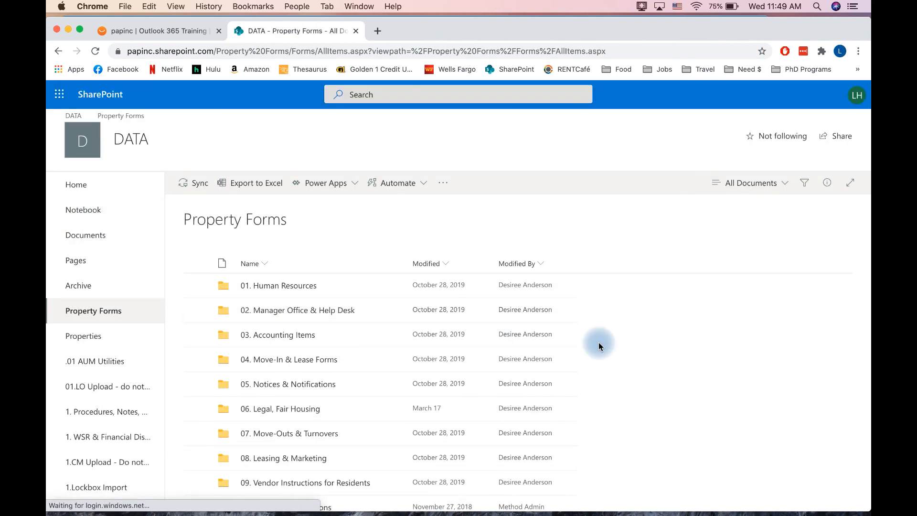
Step: Examine the folders and files in the Property Forms library, returning to the start of the list
scroll(599, 342, "down", 1)
scroll(599, 342, "down", 6)
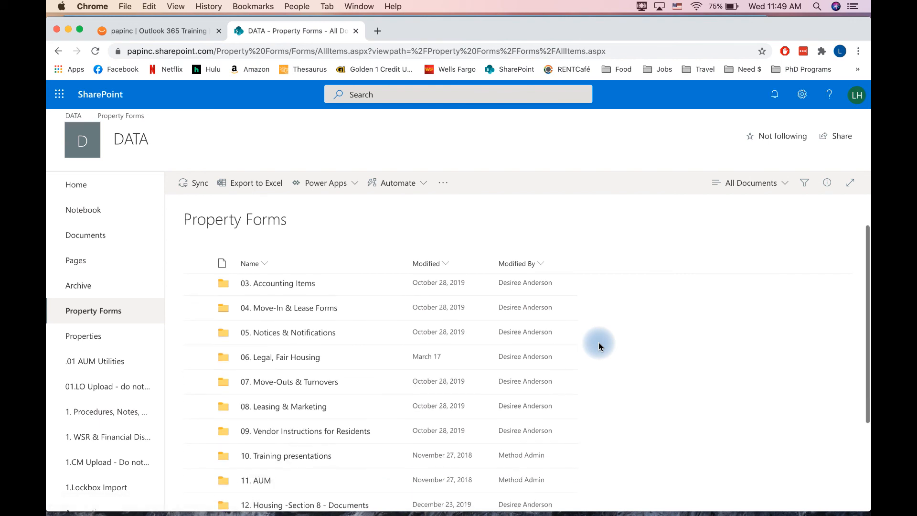
scroll(598, 342, "down", 1)
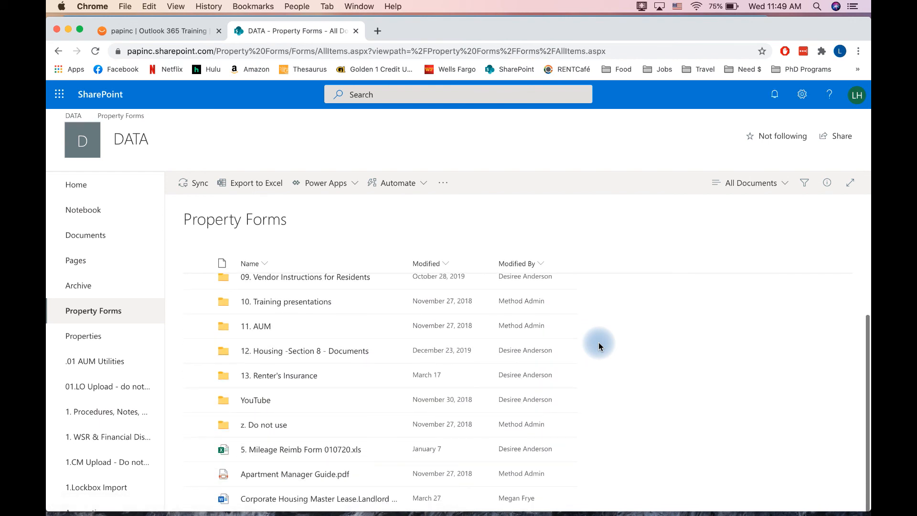
scroll(599, 345, "down", 2)
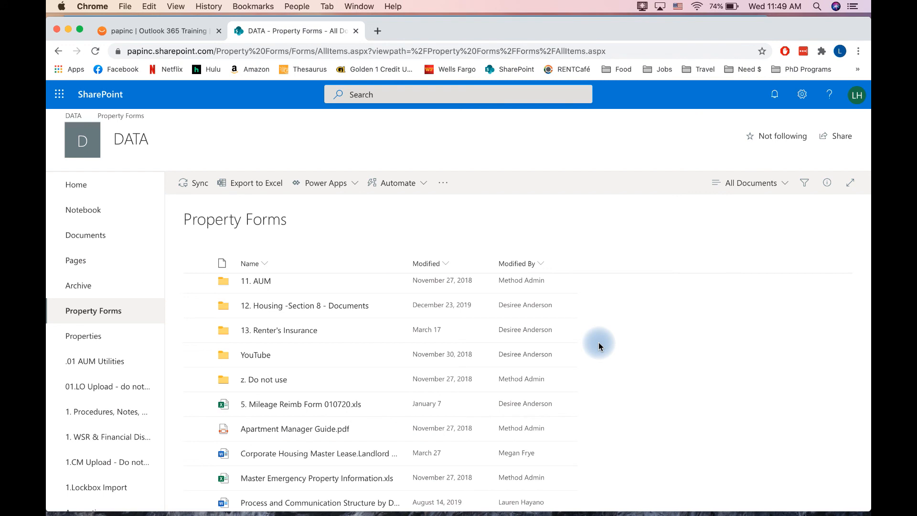
scroll(598, 342, "up", 3)
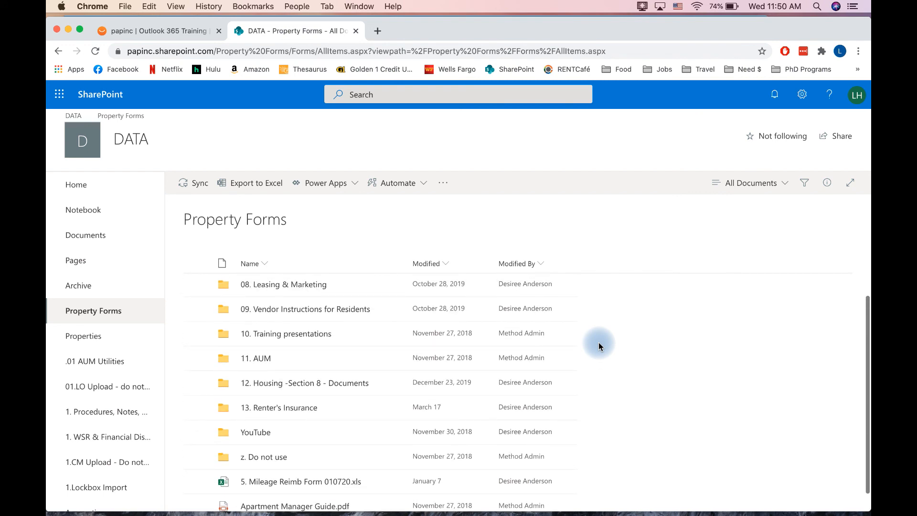
scroll(598, 342, "up", 5)
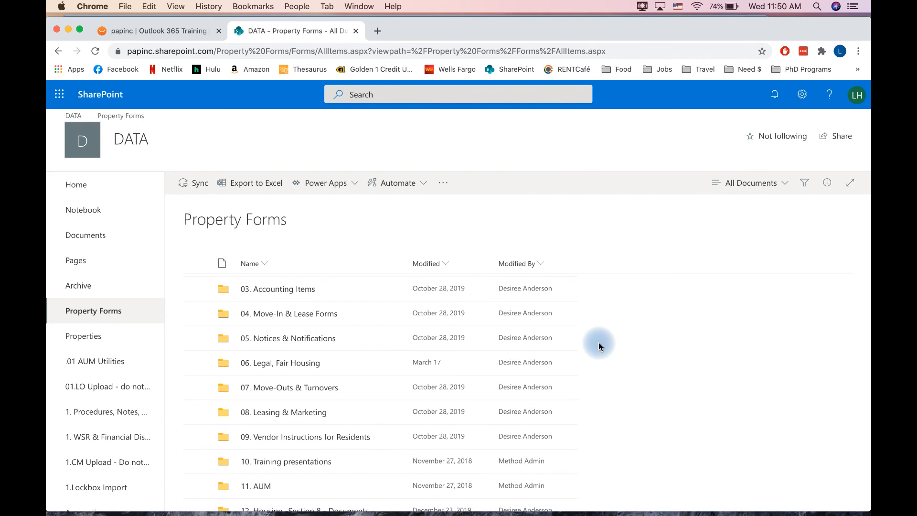
scroll(599, 342, "up", 2)
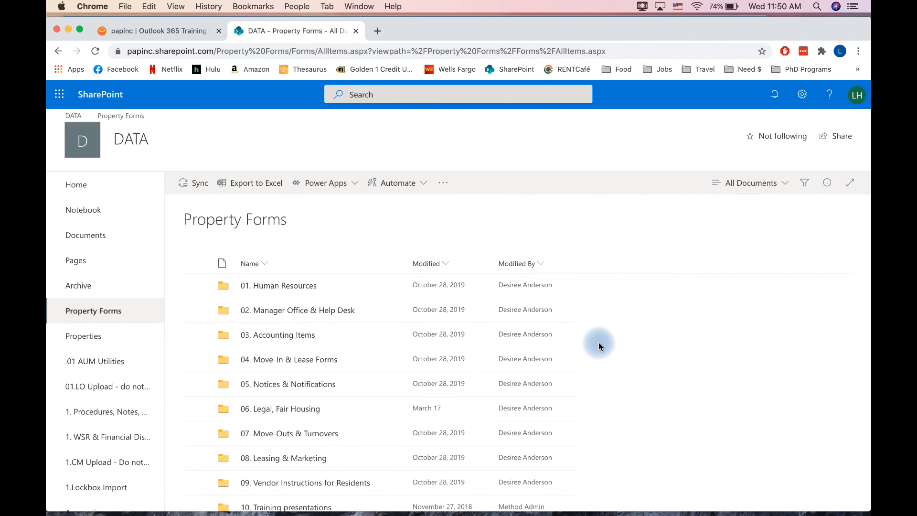